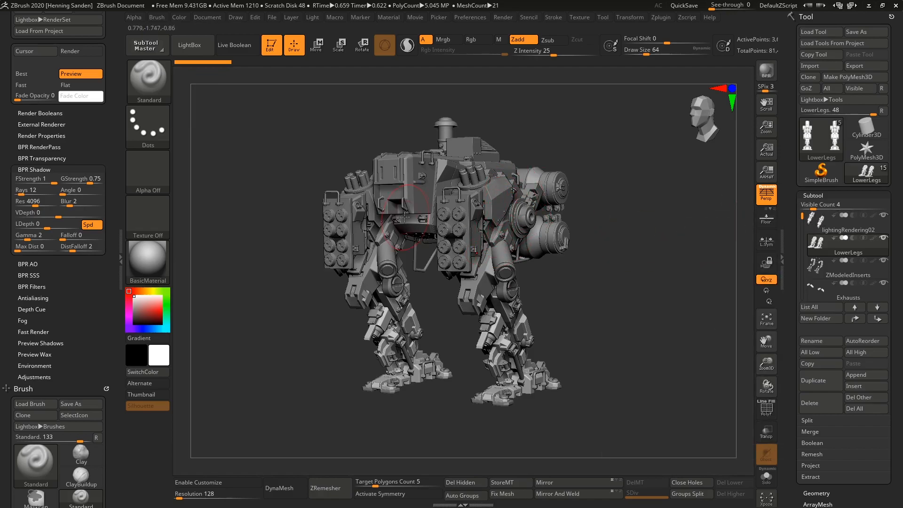
{"action": "key", "text": "comma"}
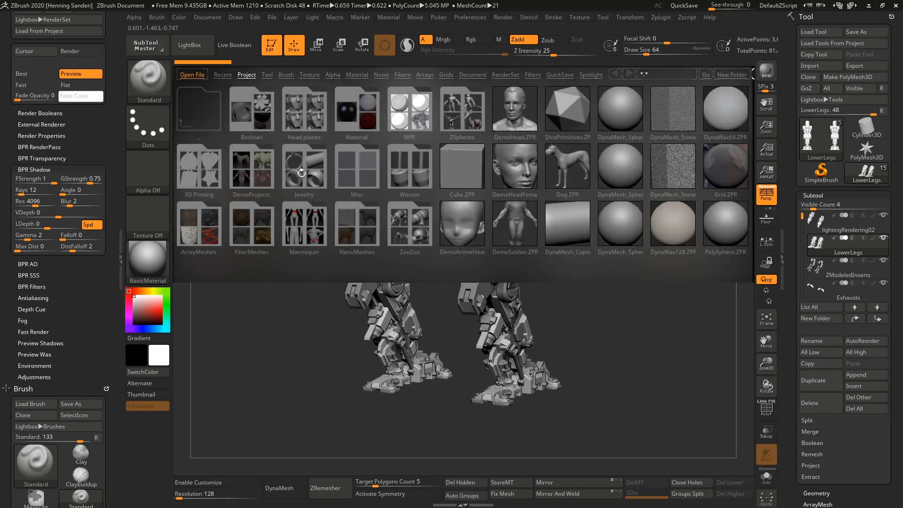
{"action": "double_click", "coordinate": [256, 164]}
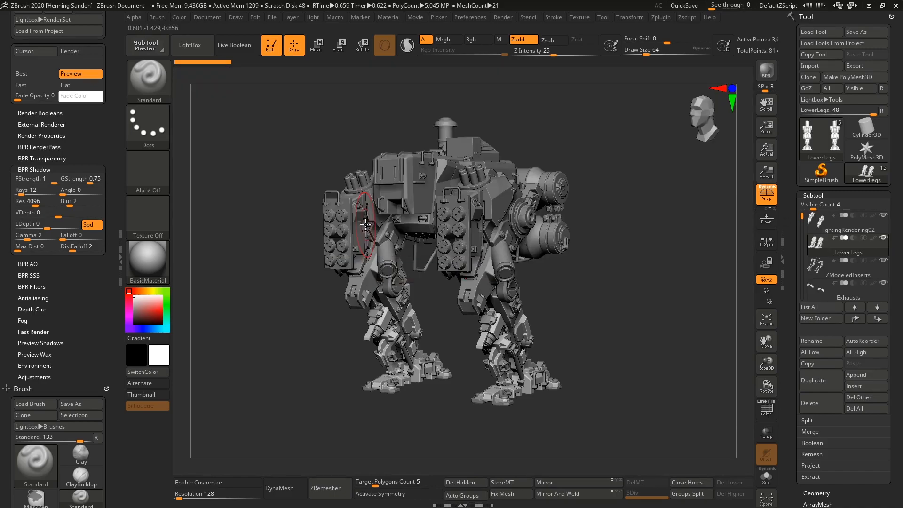
{"action": "mouse_move", "coordinate": [543, 182]}
{"action": "right_mouse_down"}
{"action": "mouse_move", "coordinate": [533, 184]}
{"action": "mouse_move", "coordinate": [545, 184]}
{"action": "right_mouse_up"}
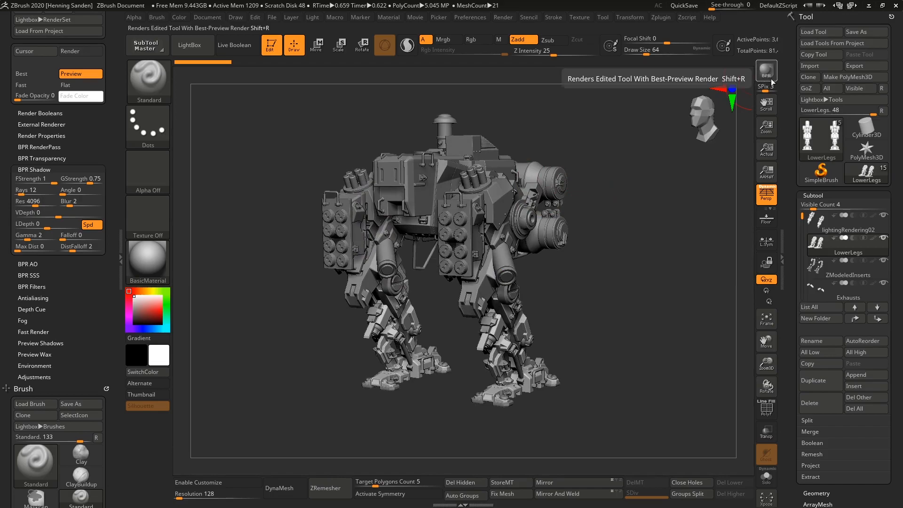
- Preview the walker mech with Best Preview Render and return to the editable view
{"action": "key", "text": "shift"}
{"action": "key", "text": "shift+r"}
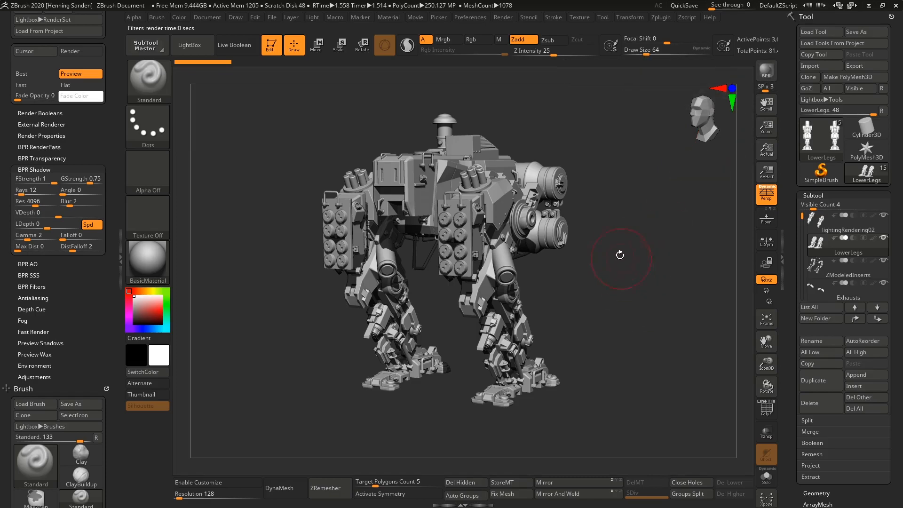
{"action": "left_click", "coordinate": [646, 250]}
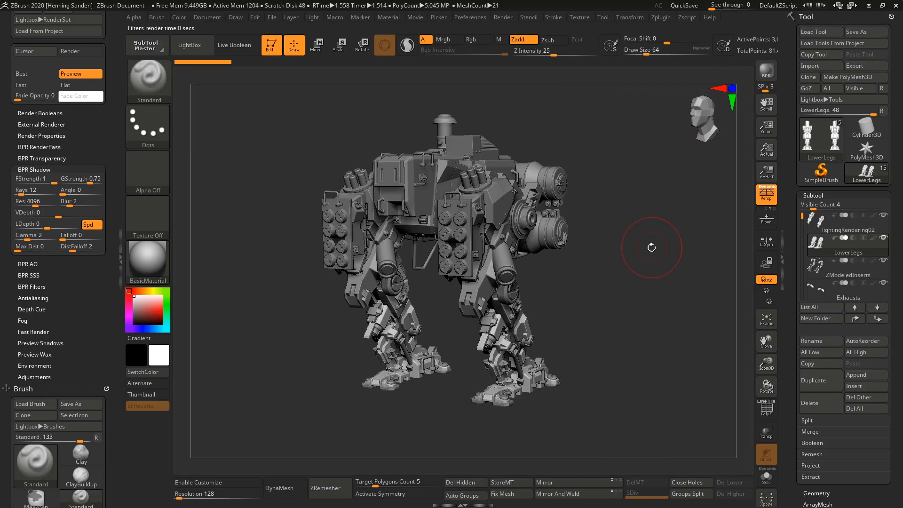
{"action": "key", "text": "shift+r"}
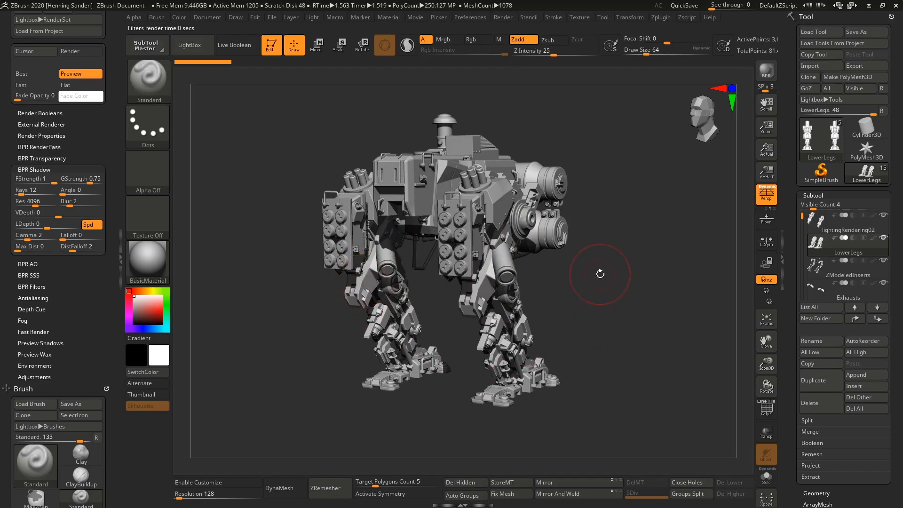
{"action": "left_click_drag", "start_coordinate": [600, 272], "coordinate": [597, 273]}
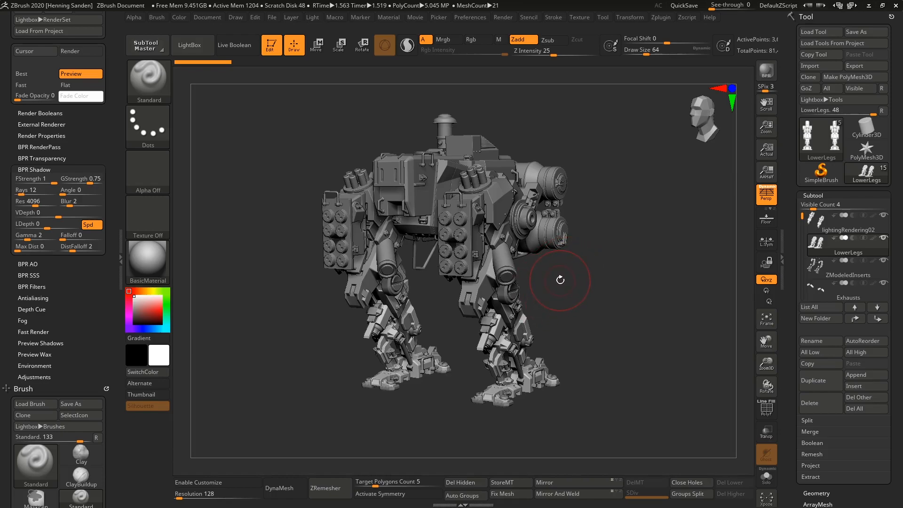
{"action": "left_click_drag", "start_coordinate": [562, 279], "coordinate": [565, 278]}
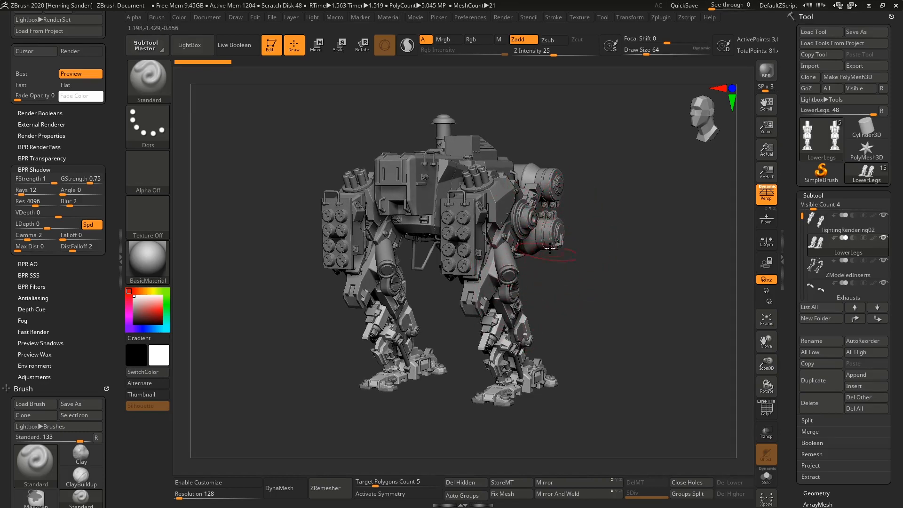
- Lock the camera and render the mech with BPR from the fixed view
{"action": "left_click", "coordinate": [236, 18]}
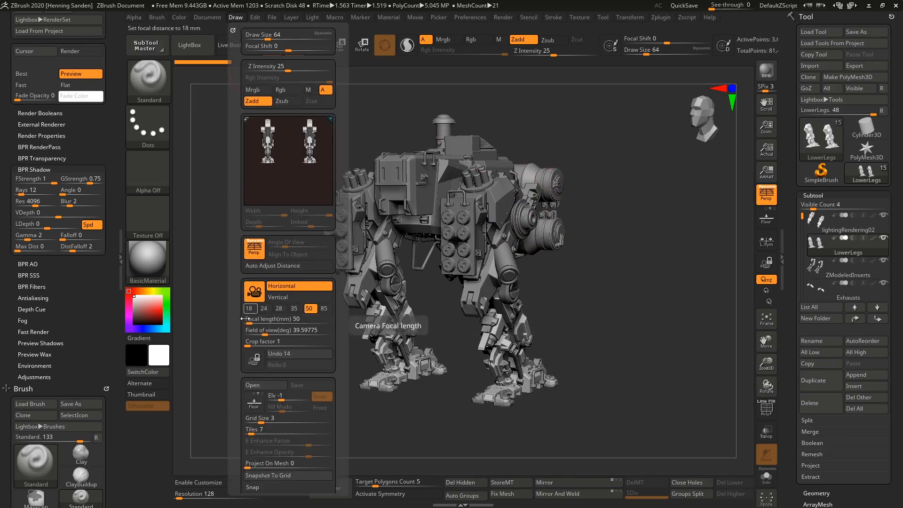
{"action": "left_click", "coordinate": [766, 263]}
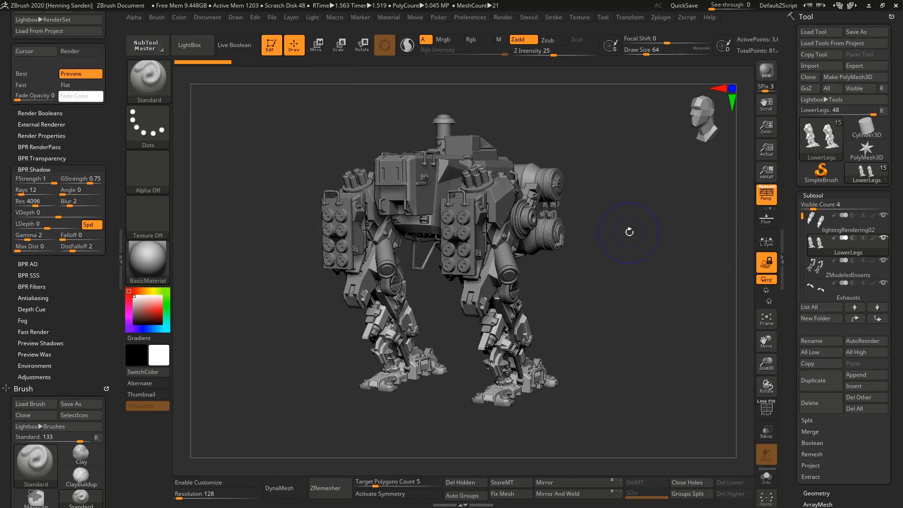
{"action": "key", "text": "shift+r"}
{"action": "left_click_drag", "start_coordinate": [647, 232], "coordinate": [638, 240]}
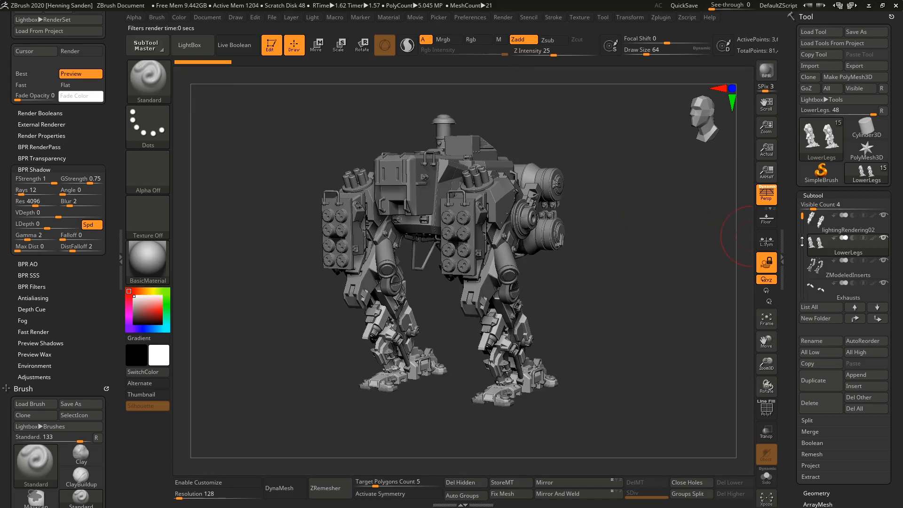
{"action": "key", "text": "shift+r"}
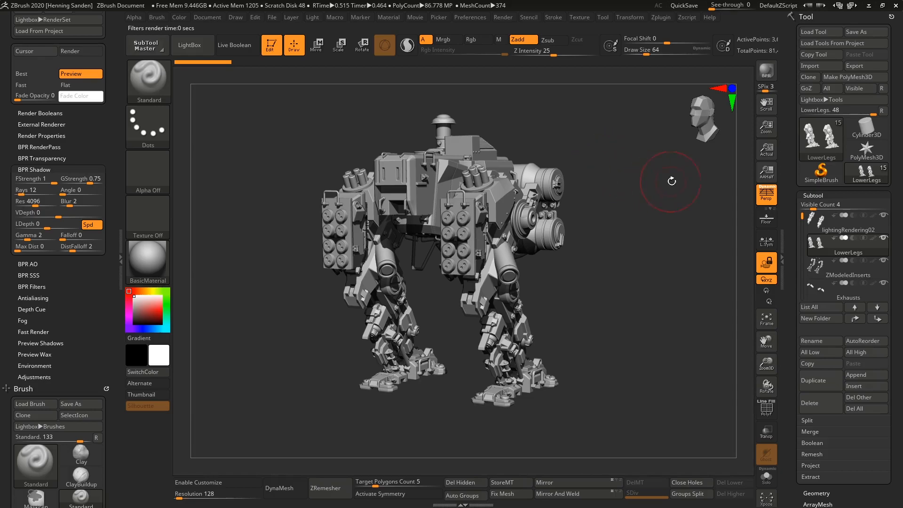
- Turn on the floor grid and render the mech with BPR so it casts shadows on the floor
{"action": "left_click", "coordinate": [772, 223]}
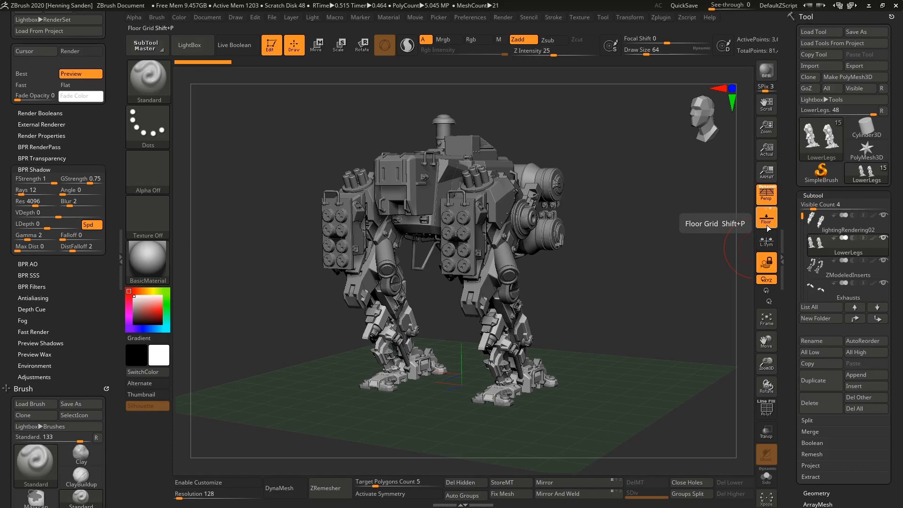
{"action": "key", "text": "shift+r"}
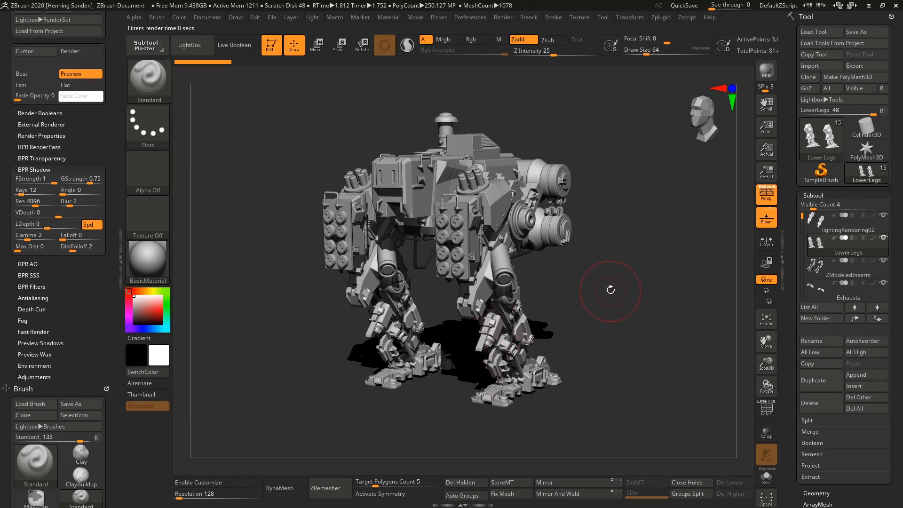
{"action": "left_click_drag", "start_coordinate": [616, 285], "coordinate": [623, 277]}
{"action": "key", "text": "shift+r"}
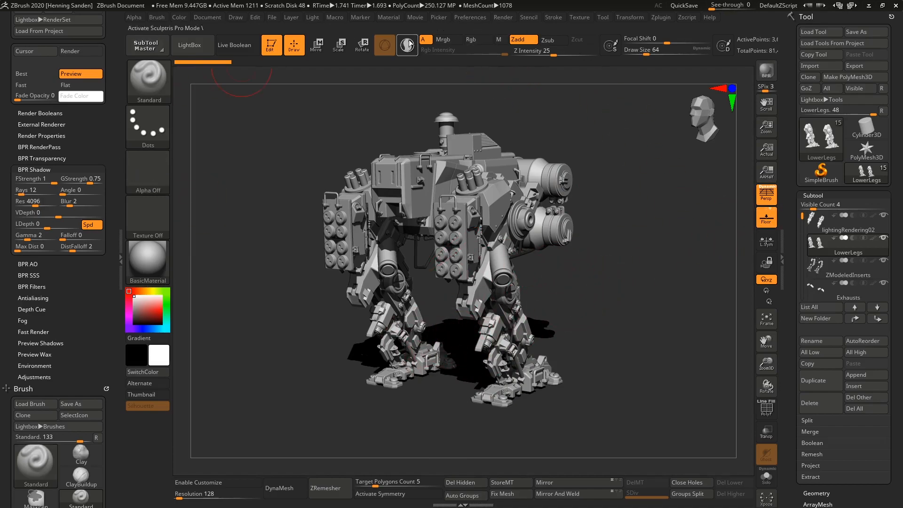
- Dock the Render palette in the side tray and look through its Render Booleans and External Renderer settings
{"action": "left_click", "coordinate": [505, 17]}
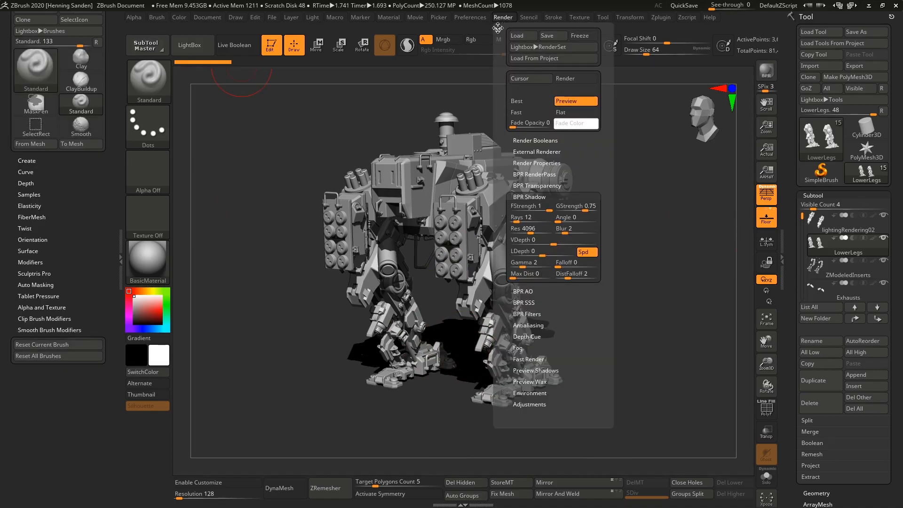
{"action": "mouse_move", "coordinate": [497, 26]}
{"action": "left_mouse_down"}
{"action": "mouse_move", "coordinate": [381, 42]}
{"action": "mouse_move", "coordinate": [28, 43]}
{"action": "left_mouse_up"}
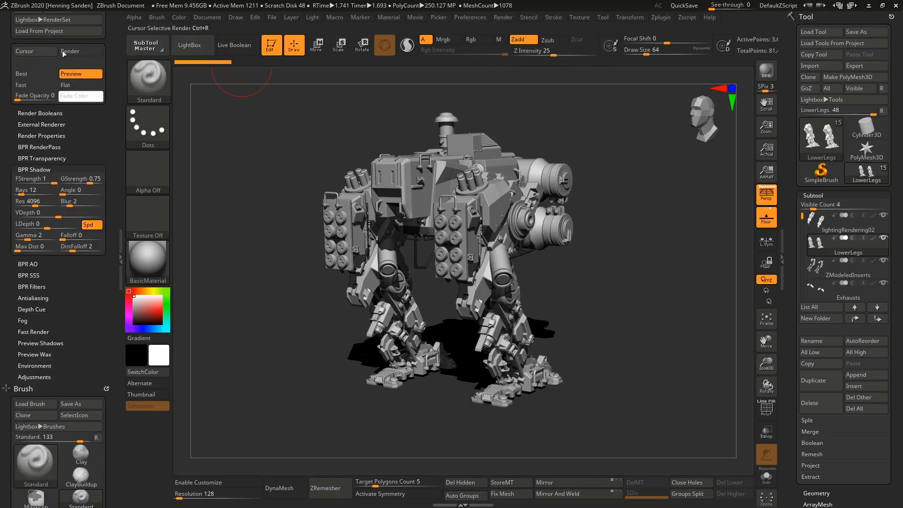
{"action": "left_click", "coordinate": [44, 193]}
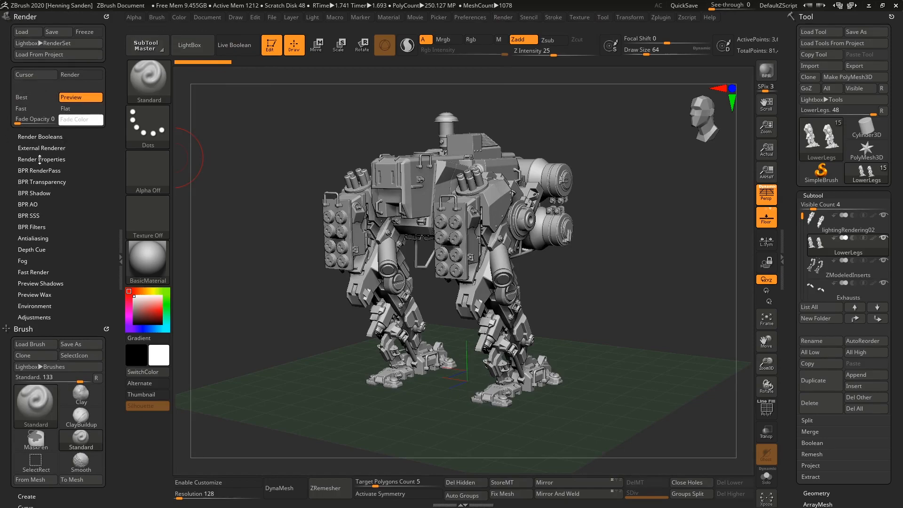
{"action": "left_click", "coordinate": [50, 137]}
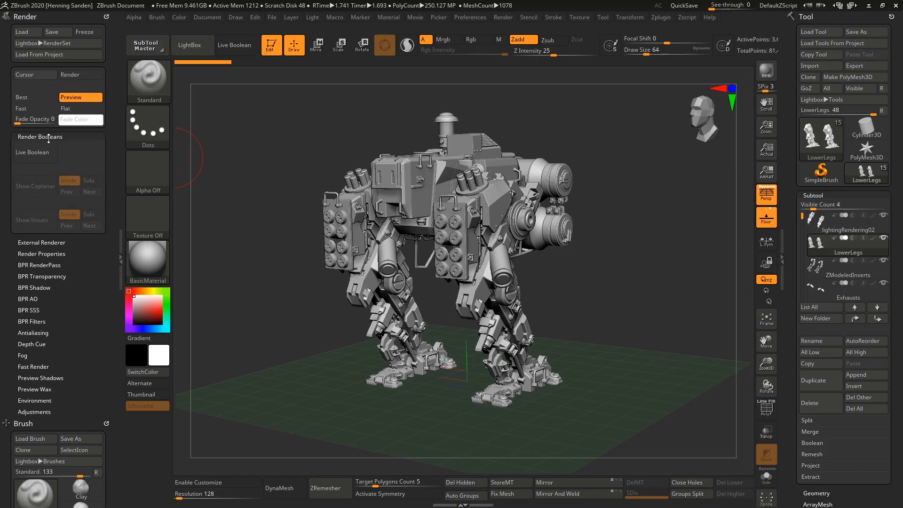
{"action": "left_click", "coordinate": [47, 136]}
{"action": "left_click", "coordinate": [45, 147]}
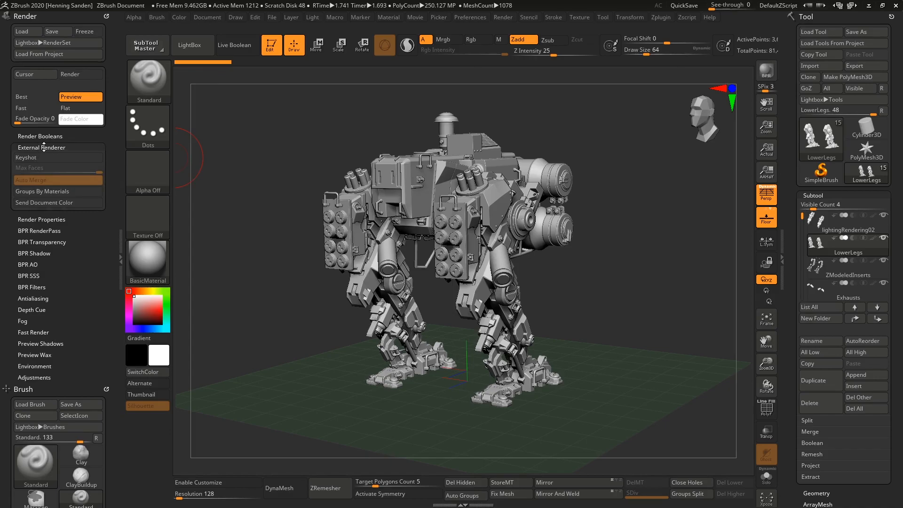
{"action": "left_click", "coordinate": [43, 147]}
- Enable AOcclusion and Sss in the Render Properties
{"action": "left_click", "coordinate": [42, 158]}
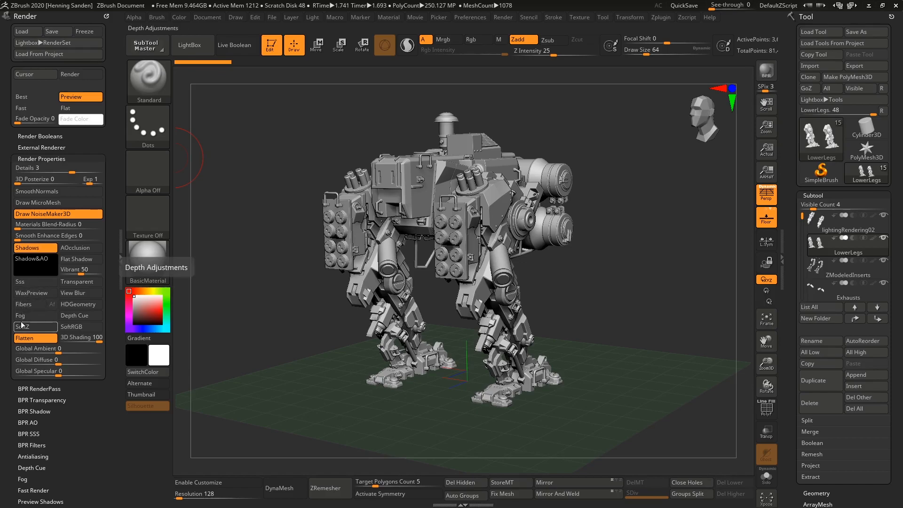
{"action": "left_click", "coordinate": [78, 250]}
{"action": "left_click", "coordinate": [39, 283]}
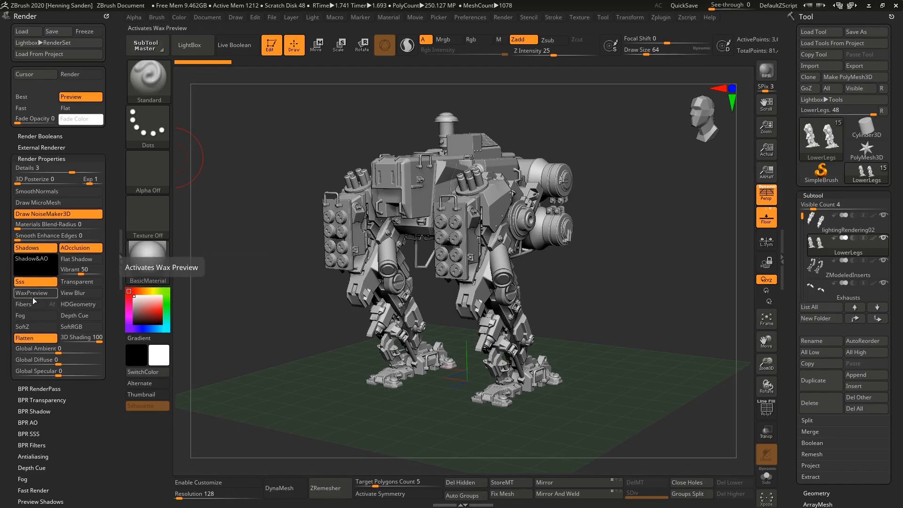
{"action": "left_click", "coordinate": [42, 160]}
- Examine the BPR RenderPass maps, including the mask and depth maps, and open the shadow map's image export without saving it
{"action": "left_click", "coordinate": [42, 169]}
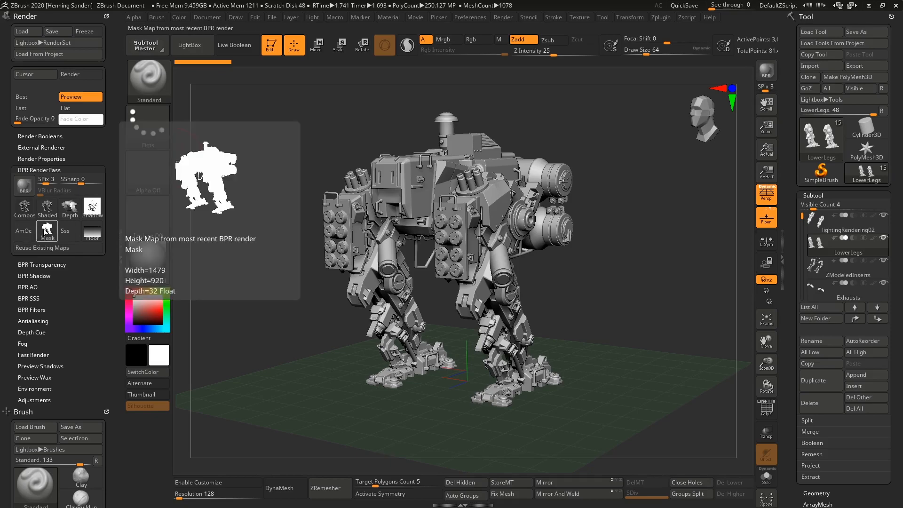
{"action": "left_click", "coordinate": [85, 216]}
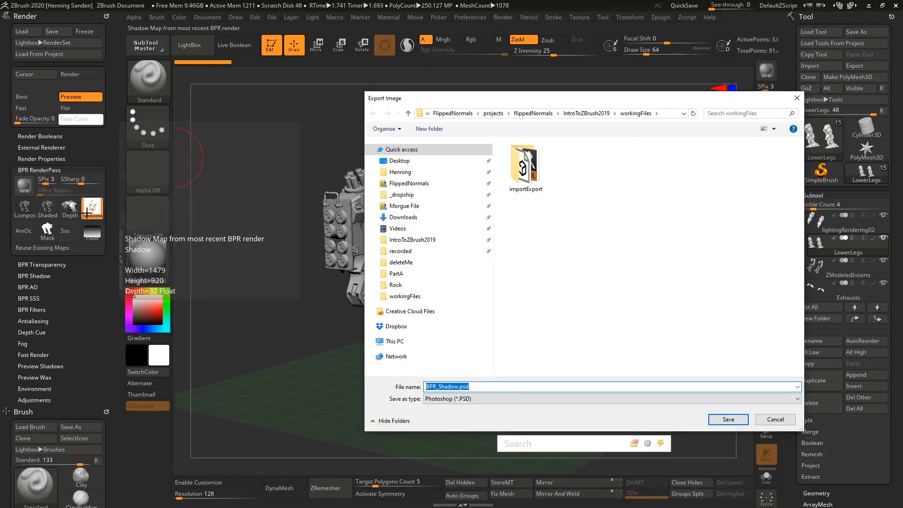
{"action": "key", "text": "Escape"}
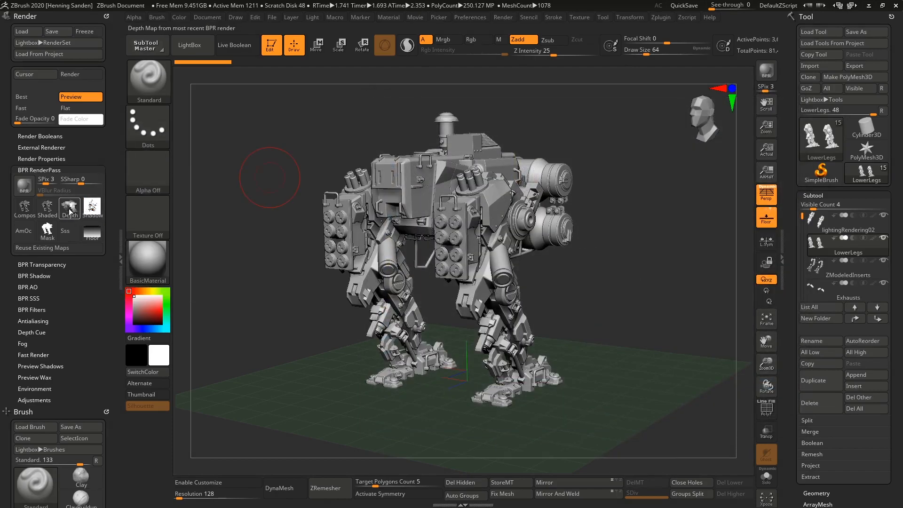
{"action": "mouse_move", "coordinate": [76, 211]}
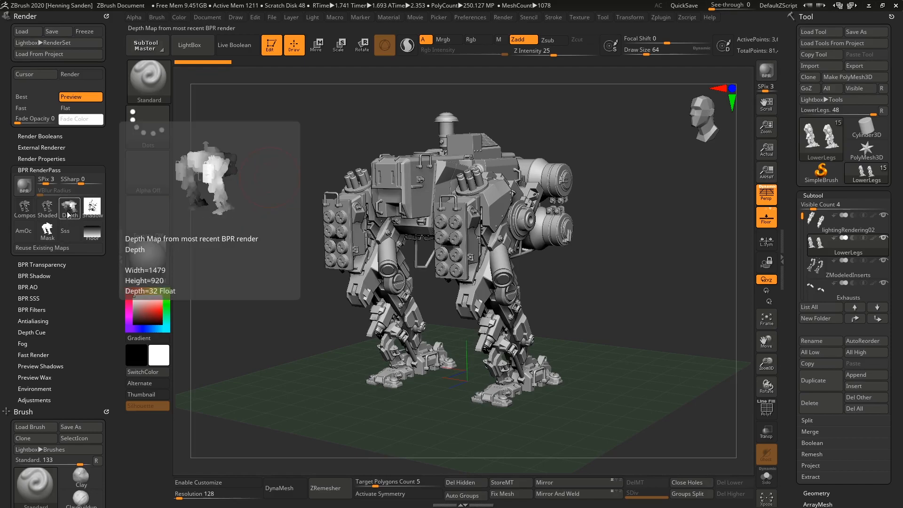
- Render the mech with BPR and set the BPR Shadow Angle to about 34.08
{"action": "left_click", "coordinate": [45, 275]}
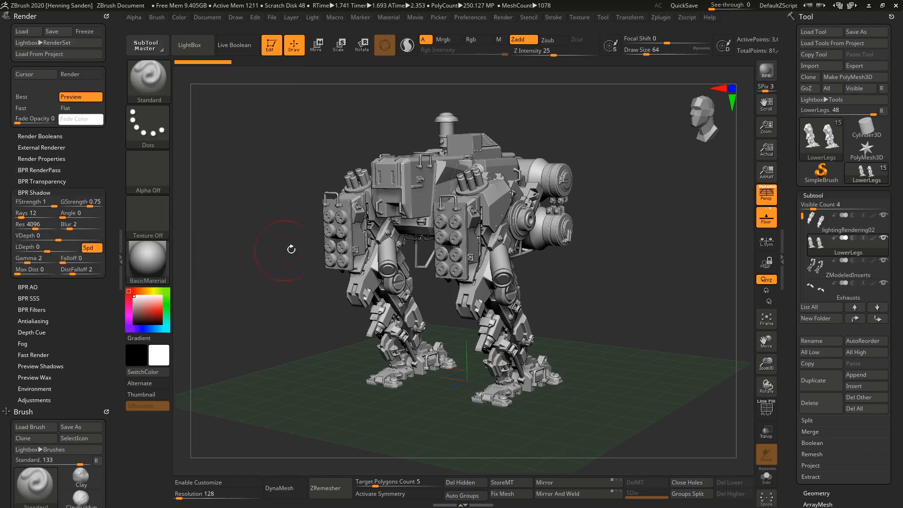
{"action": "key", "text": "shift"}
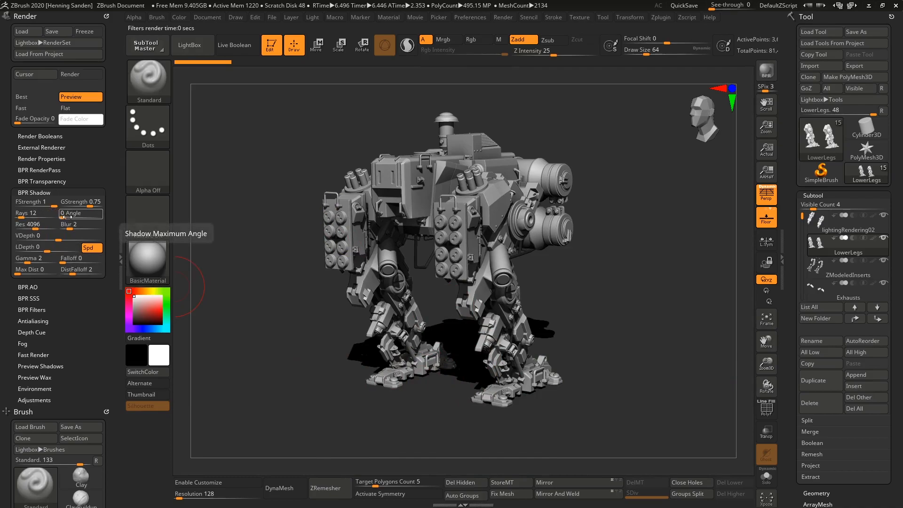
{"action": "left_click_drag", "start_coordinate": [63, 219], "coordinate": [71, 219]}
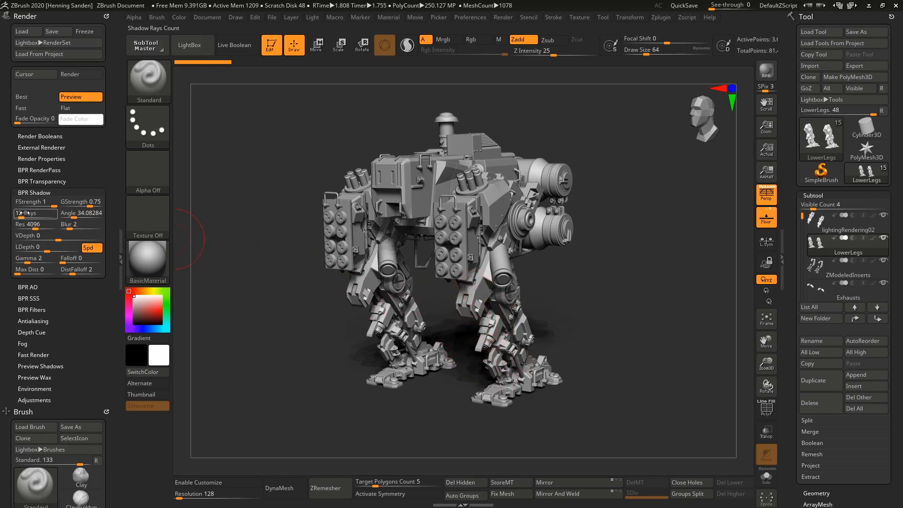
- Set the BPR Shadow Rays to 48 and render the mech again
{"action": "left_click_drag", "start_coordinate": [21, 217], "coordinate": [25, 217]}
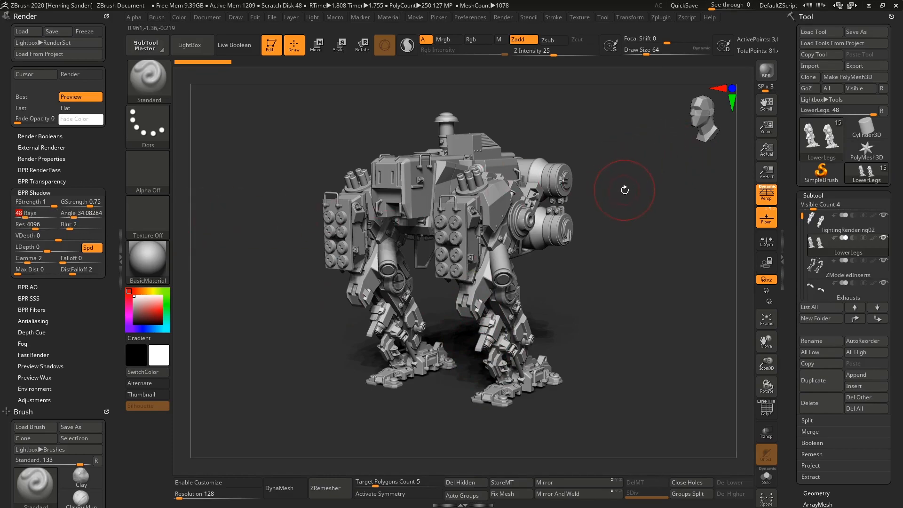
{"action": "key", "text": "shift+r"}
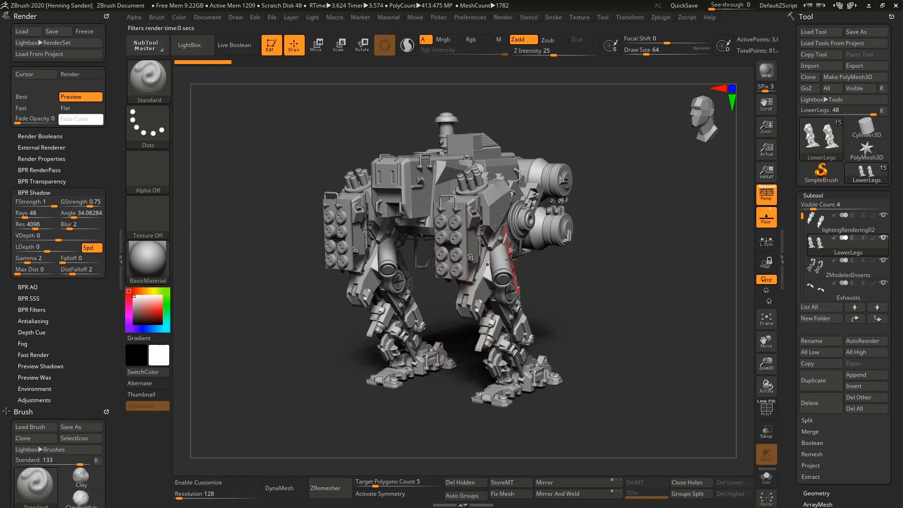
{"action": "left_click", "coordinate": [617, 283]}
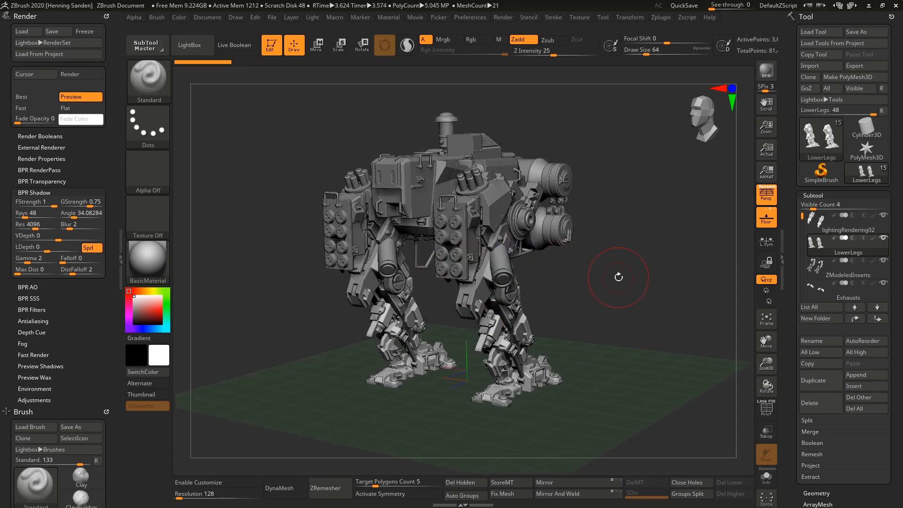
- Lock the camera and render the mech with the floor shadow strength at 1
{"action": "left_click", "coordinate": [767, 263]}
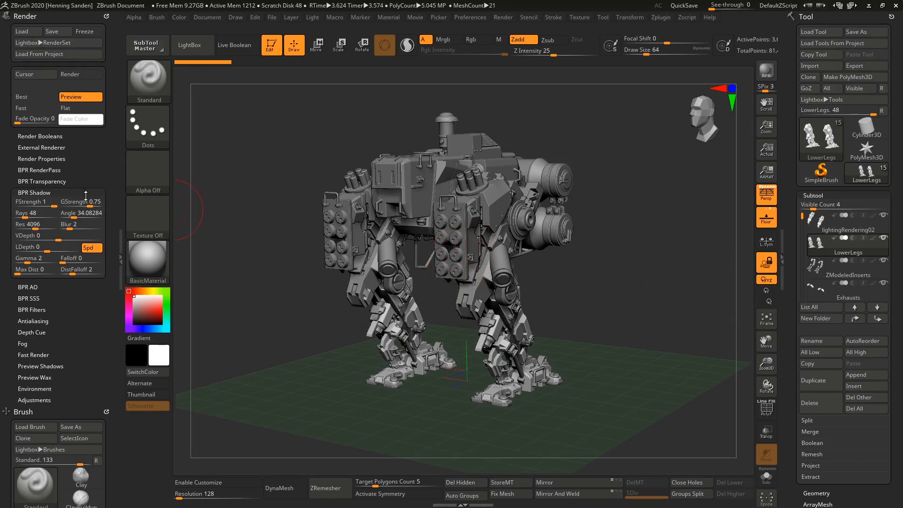
{"action": "left_click", "coordinate": [32, 203]}
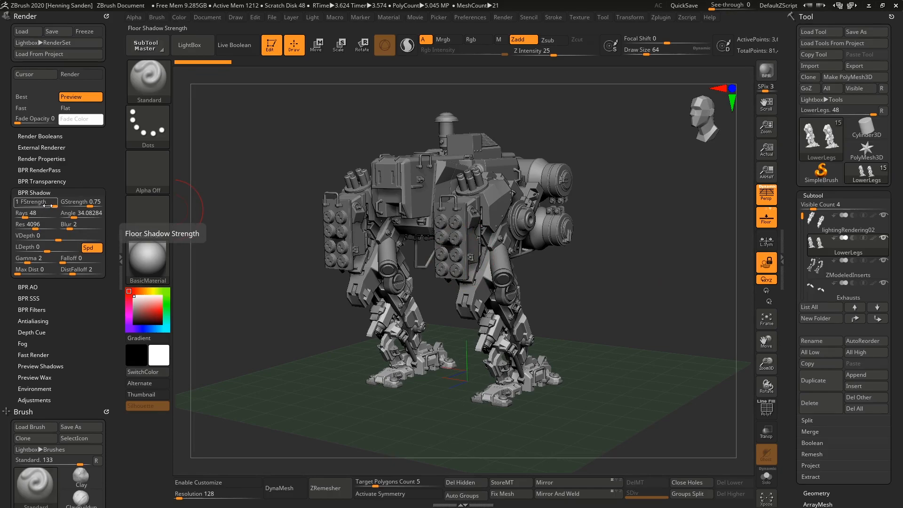
{"action": "key", "text": "Return"}
{"action": "key", "text": "shift+r"}
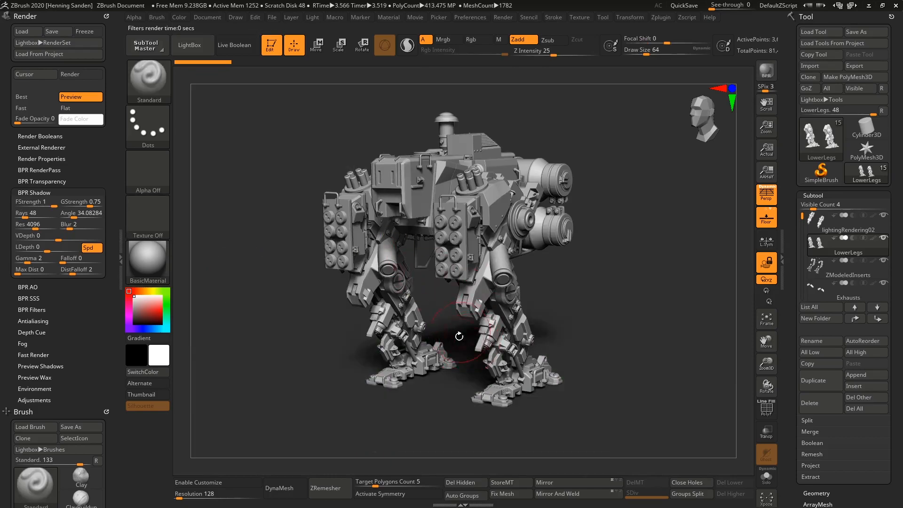
- Set the draw size to 12 and the BPR floor shadow strength to about 0.492, and render the mech
{"action": "key", "text": "s"}
{"action": "left_click_drag", "start_coordinate": [453, 346], "coordinate": [452, 346]}
{"action": "left_click", "coordinate": [35, 204]}
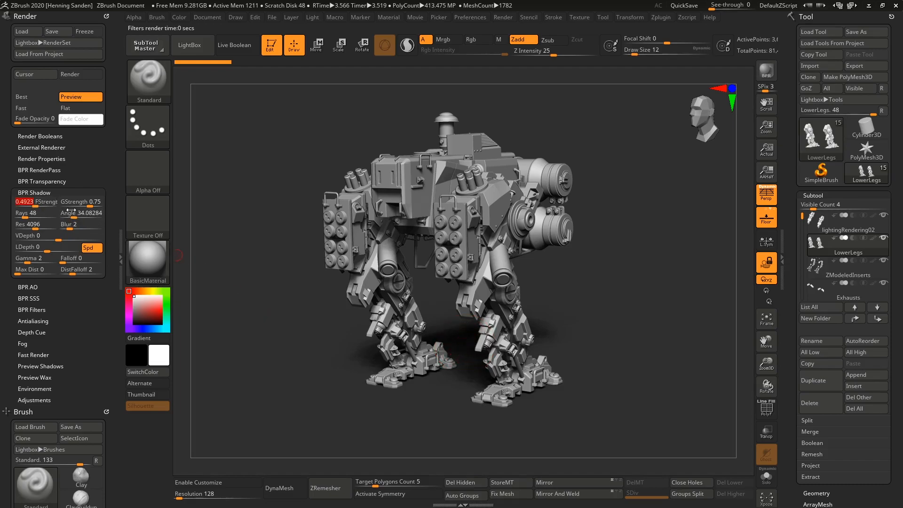
{"action": "key", "text": "shift+r"}
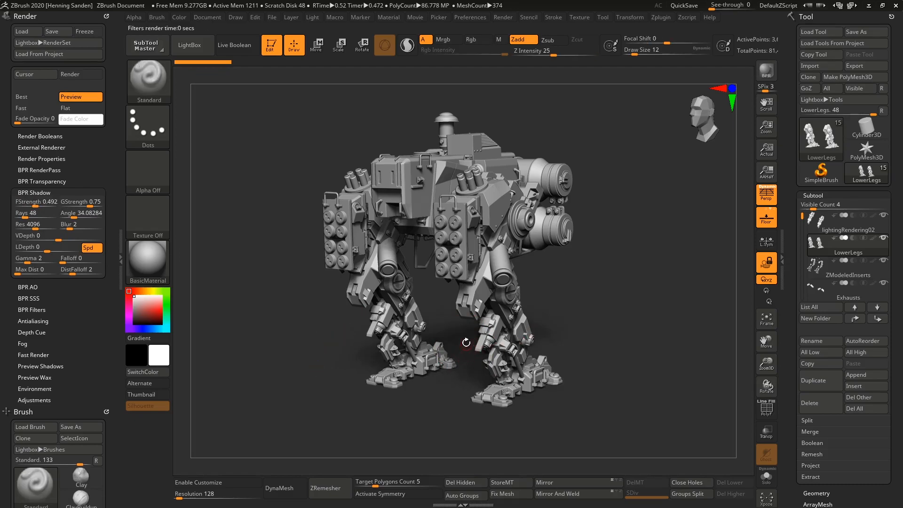
- Set the BPR floor shadow strength to 0.12423 and render the mech again
{"action": "left_click", "coordinate": [21, 202]}
{"action": "type", "text": "0.12423"}
{"action": "key", "text": "Return"}
{"action": "key", "text": "shift+r"}
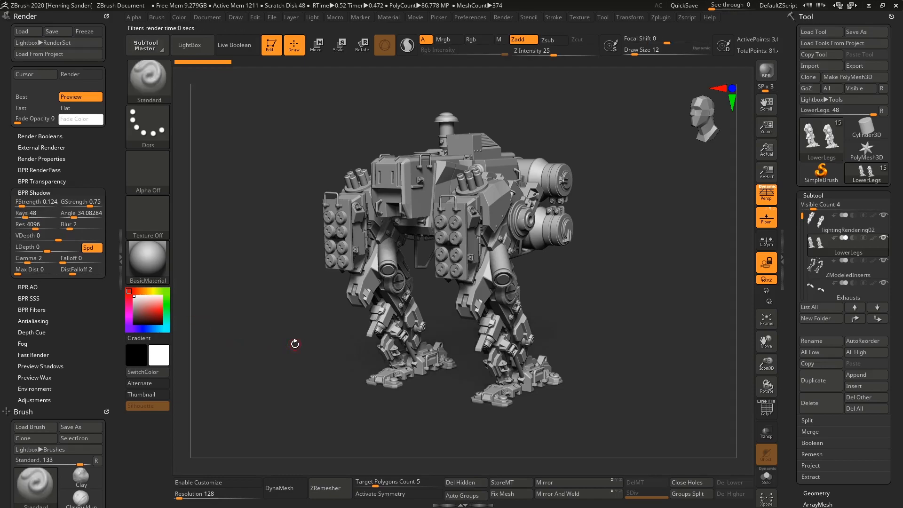
- Set the floor shadow strength to about 0.2 and the global shadow strength to 1, and render the mech
{"action": "left_click_drag", "start_coordinate": [21, 203], "coordinate": [25, 203]}
{"action": "left_click_drag", "start_coordinate": [87, 206], "coordinate": [111, 206]}
{"action": "key", "text": "shift"}
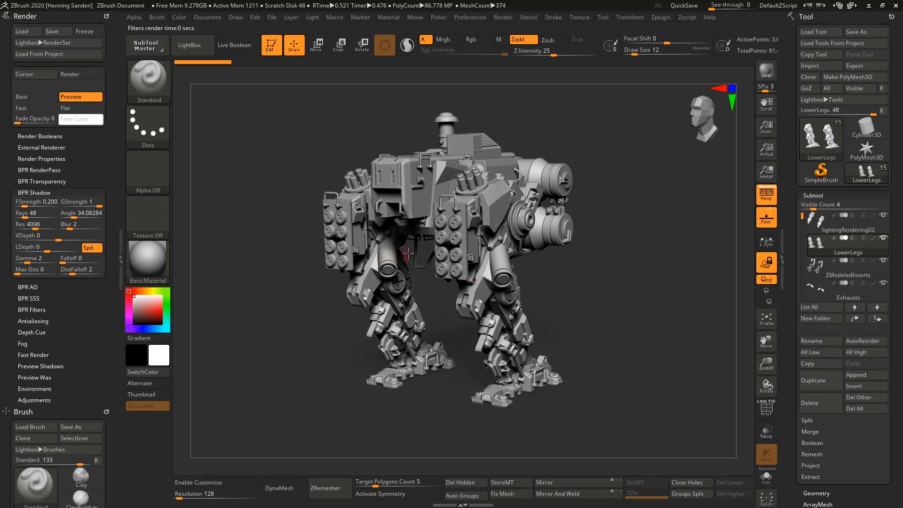
- Test-render the mech with global shadow strengths of about 0.225, 1 and 0.911
{"action": "left_click_drag", "start_coordinate": [99, 204], "coordinate": [69, 203]}
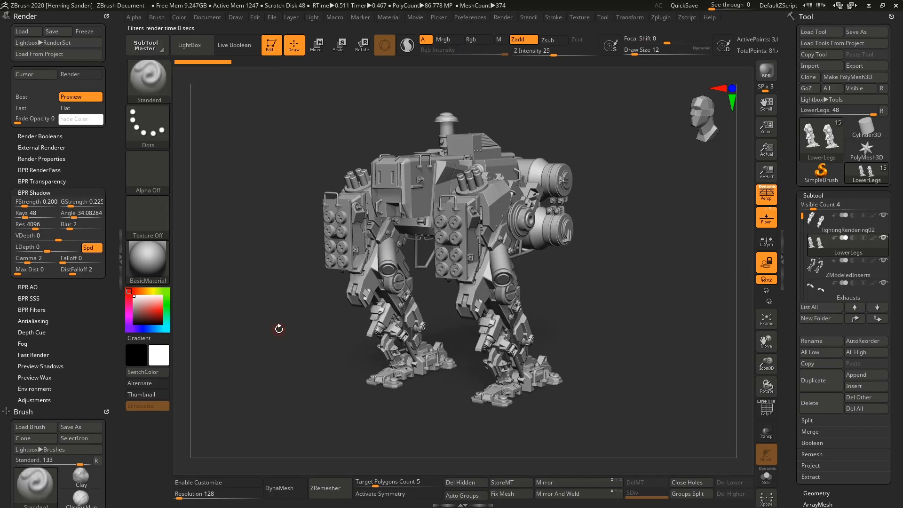
{"action": "left_click_drag", "start_coordinate": [71, 204], "coordinate": [104, 206]}
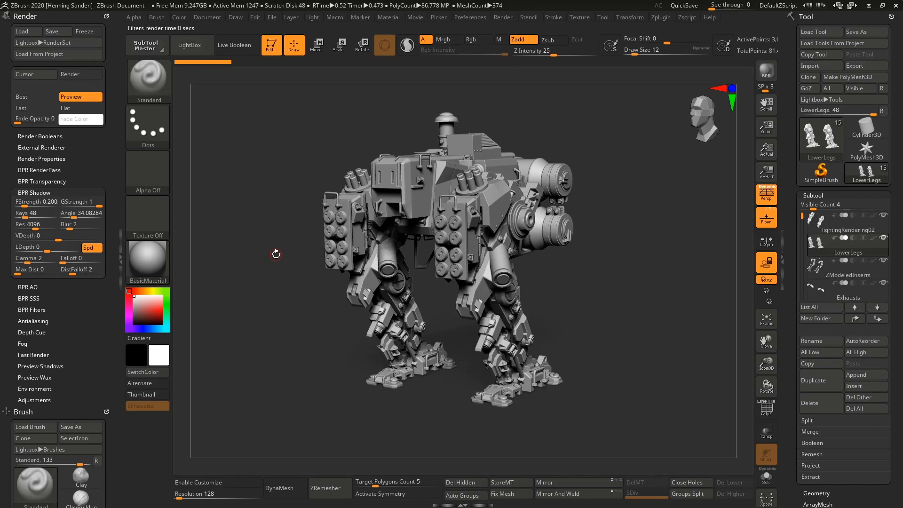
{"action": "left_click_drag", "start_coordinate": [97, 202], "coordinate": [92, 202]}
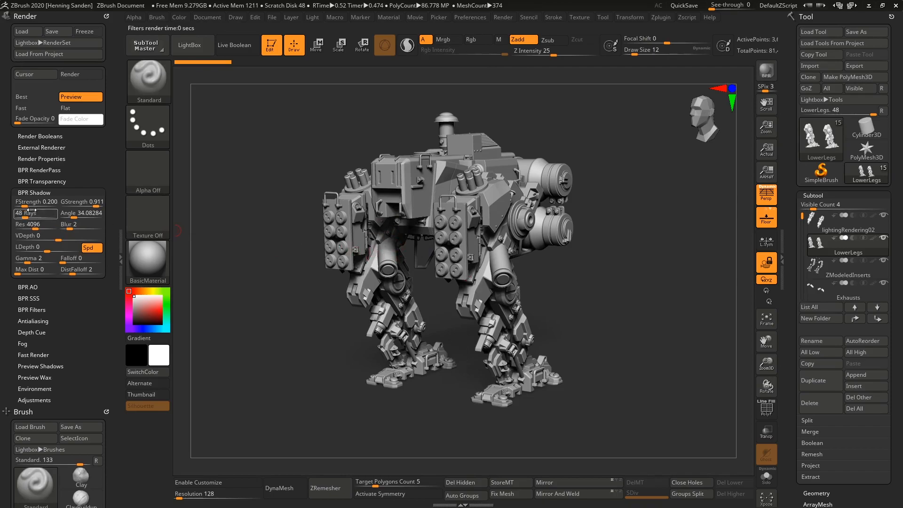
- Set the floor shadow strength to about 0.746 and the global shadow strength to 0.76, and render the mech
{"action": "left_click_drag", "start_coordinate": [25, 206], "coordinate": [34, 205]}
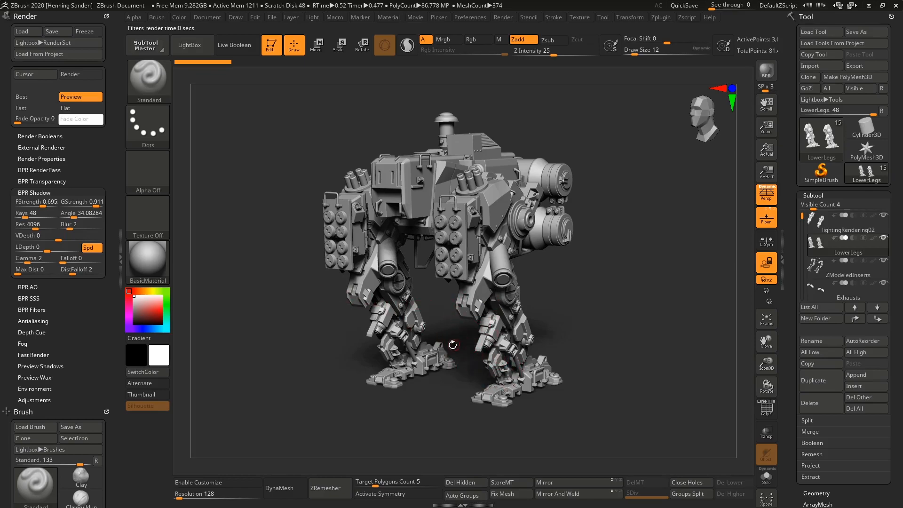
{"action": "left_click_drag", "start_coordinate": [42, 203], "coordinate": [45, 203]}
{"action": "left_click", "coordinate": [85, 204]}
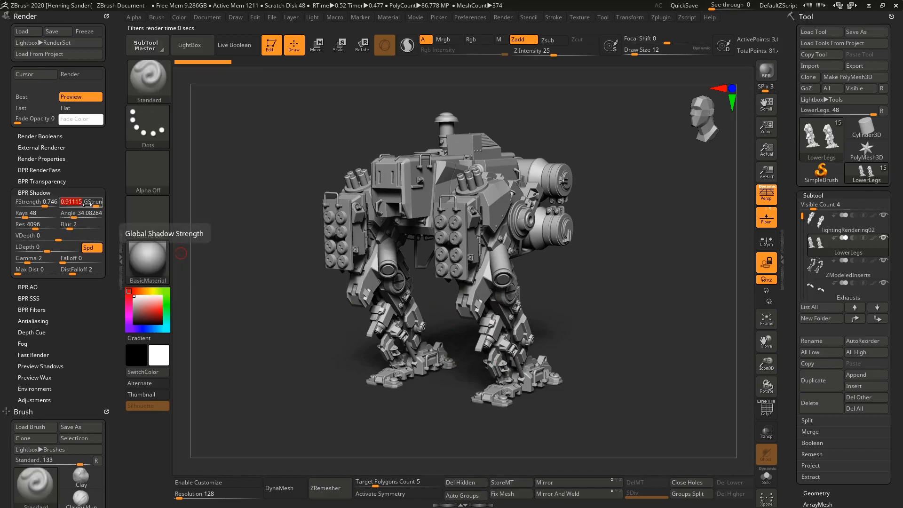
{"action": "type", "text": "1"}
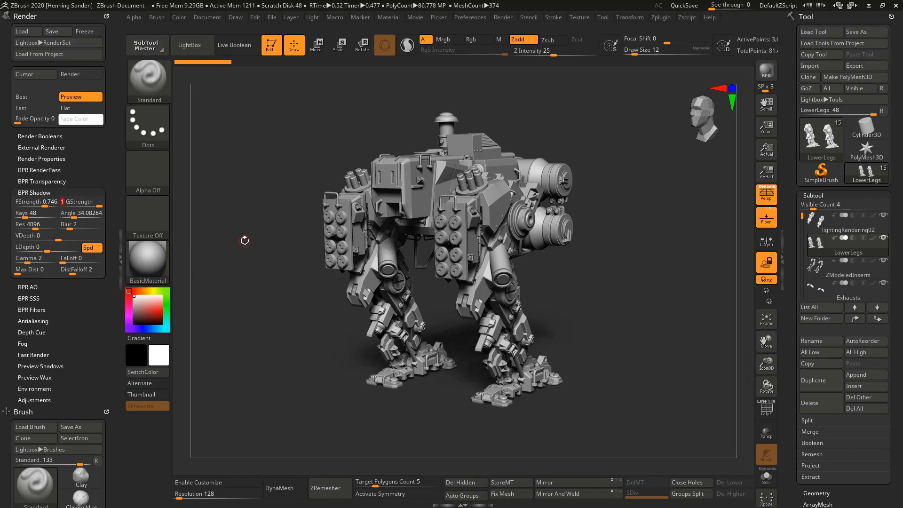
{"action": "type", "text": ".7.76"}
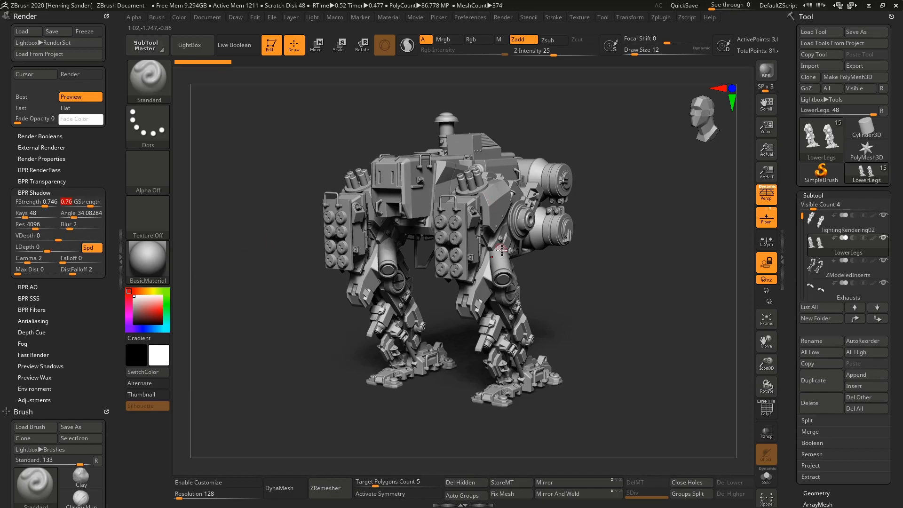
{"action": "key", "text": "shift"}
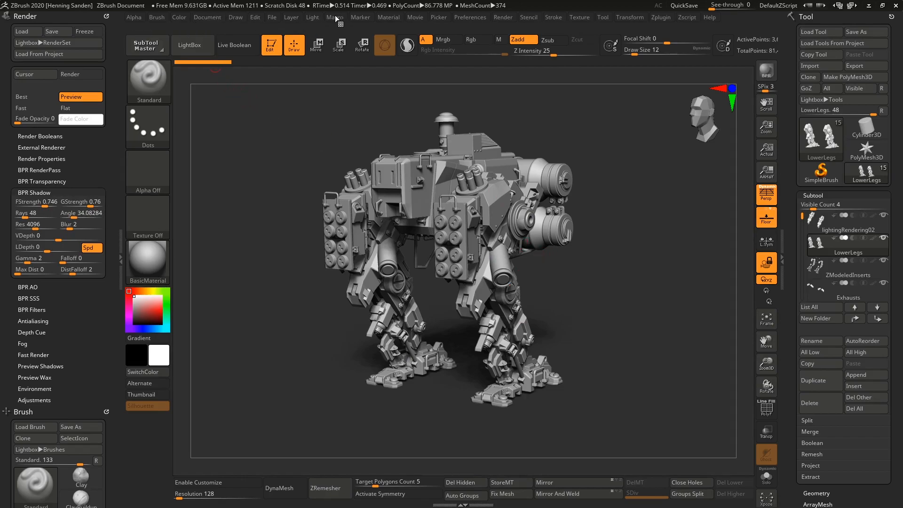
- Dock the Light palette, move the light to the upper-left side of the preview sphere and render the mech
{"action": "left_click", "coordinate": [312, 16]}
{"action": "left_click", "coordinate": [310, 27]}
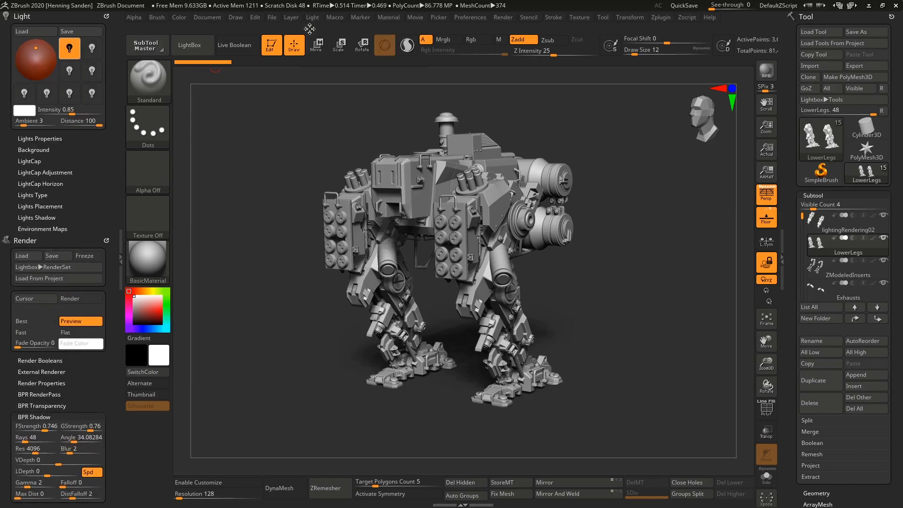
{"action": "left_click", "coordinate": [28, 47]}
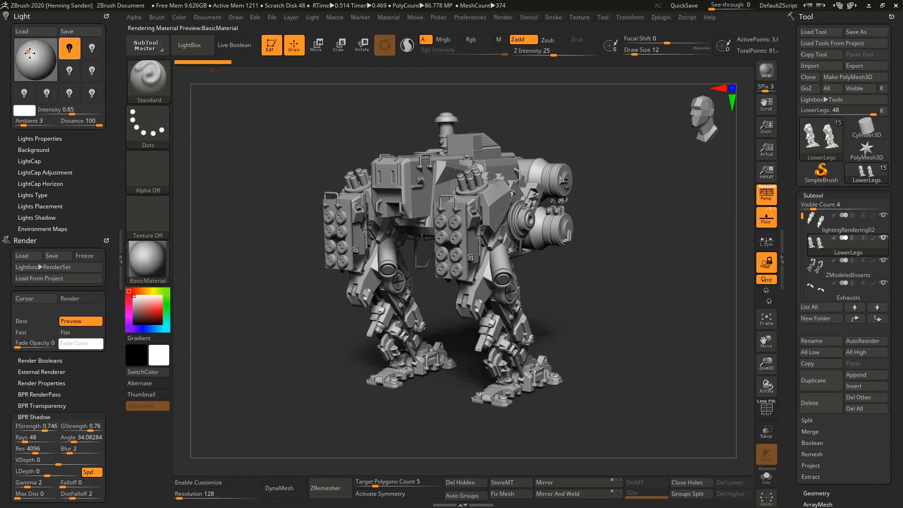
{"action": "mouse_move", "coordinate": [29, 46]}
{"action": "left_mouse_down"}
{"action": "mouse_move", "coordinate": [39, 52]}
{"action": "mouse_move", "coordinate": [28, 47]}
{"action": "left_mouse_up"}
{"action": "key", "text": "shift"}
{"action": "key", "text": "shift"}
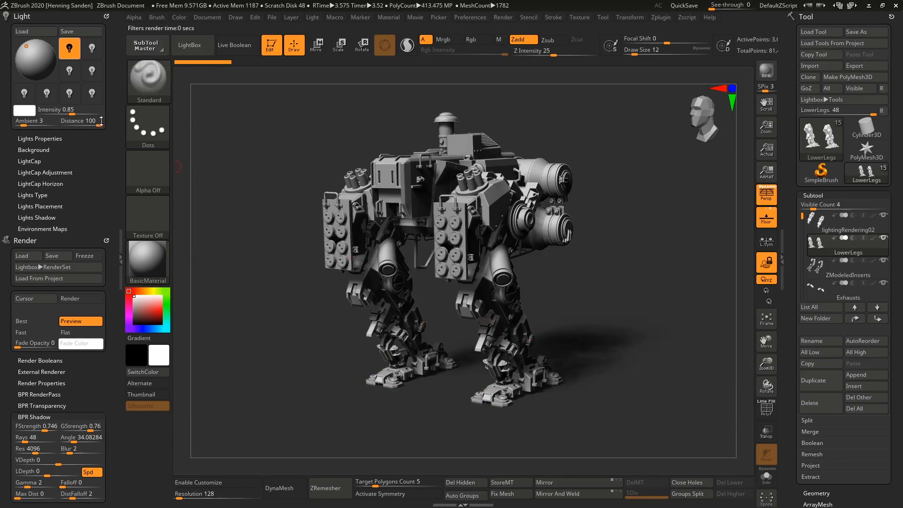
- Render the mech with the light at the preview sphere's lower-right edge, and return the light to the sphere's front
{"action": "left_click_drag", "start_coordinate": [38, 59], "coordinate": [52, 82]}
{"action": "key", "text": "shift+r"}
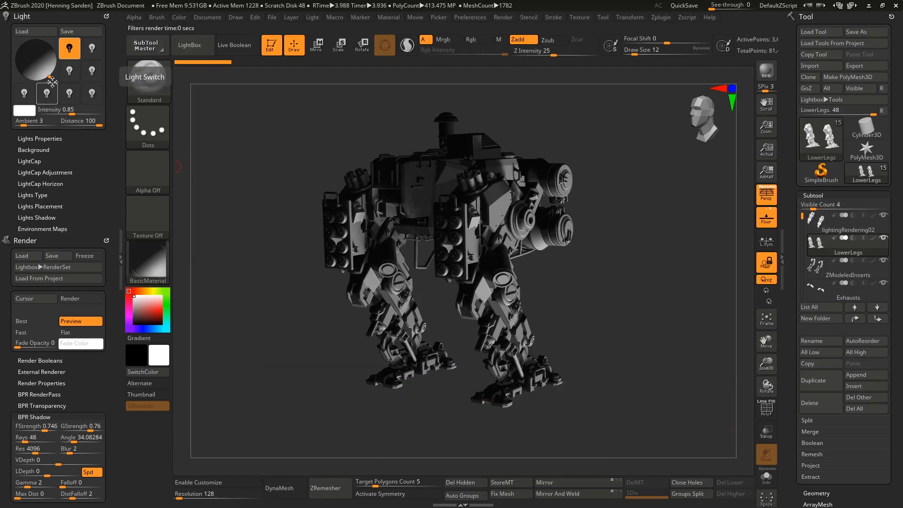
{"action": "left_click", "coordinate": [37, 57]}
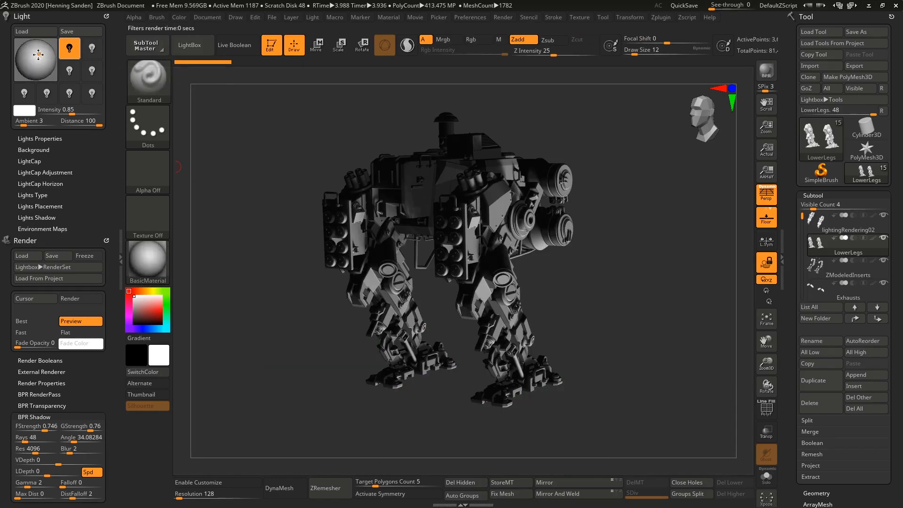
- Flip the light between the front and back of the preview sphere, place it behind the upper-right side and render the mech
{"action": "mouse_move", "coordinate": [40, 63]}
{"action": "left_mouse_down"}
{"action": "mouse_move", "coordinate": [53, 55]}
{"action": "mouse_move", "coordinate": [42, 57]}
{"action": "left_mouse_up"}
{"action": "left_click", "coordinate": [38, 58]}
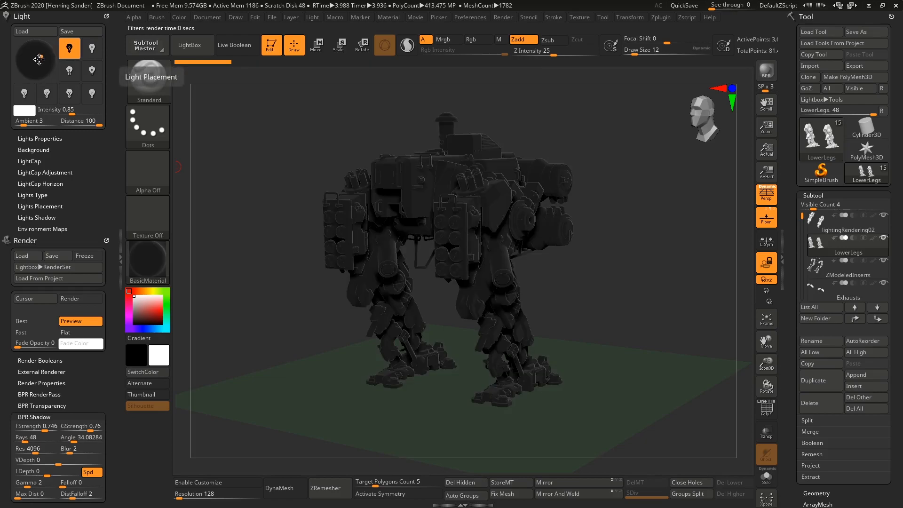
{"action": "left_click", "coordinate": [42, 57]}
{"action": "left_click", "coordinate": [42, 57]}
{"action": "left_click", "coordinate": [42, 57]}
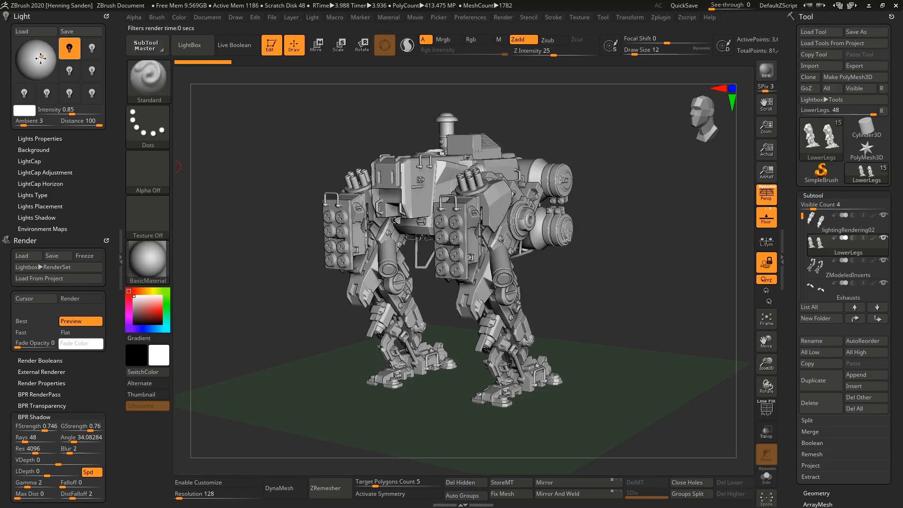
{"action": "left_click", "coordinate": [41, 56]}
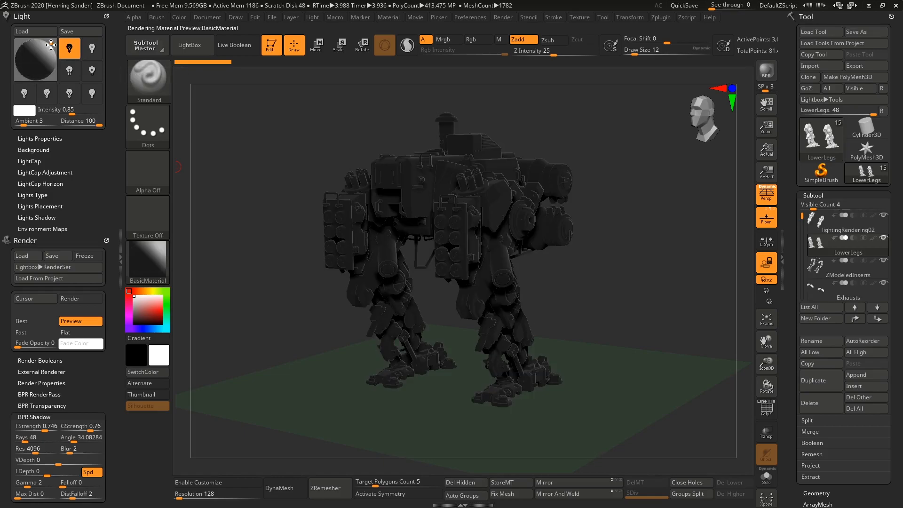
{"action": "left_click", "coordinate": [47, 49]}
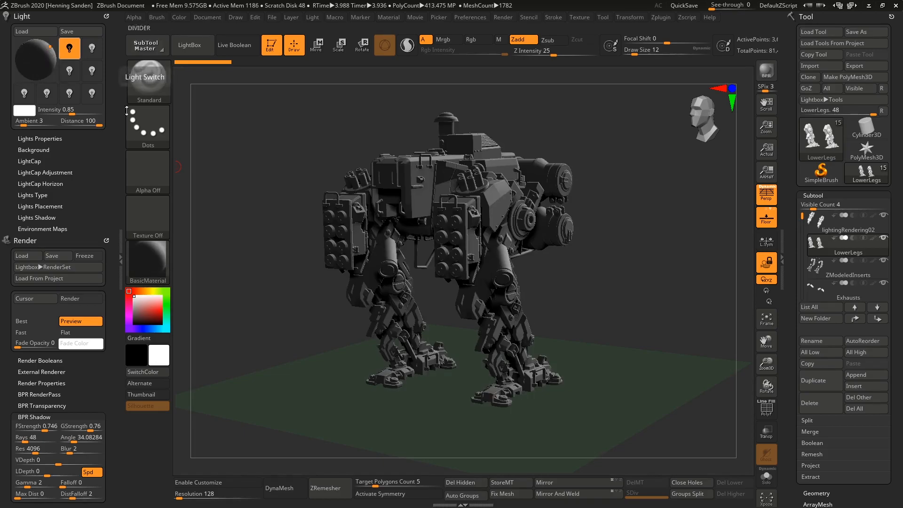
{"action": "key", "text": "shift"}
{"action": "key", "text": "shift+r"}
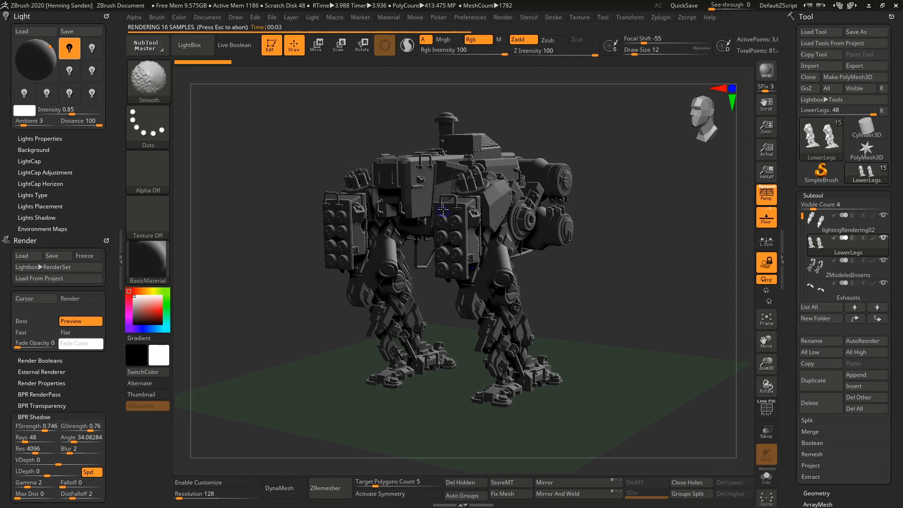
- Bring the light back to the front of the preview sphere, slightly above its center
{"action": "left_click", "coordinate": [35, 60]}
{"action": "left_click", "coordinate": [34, 55]}
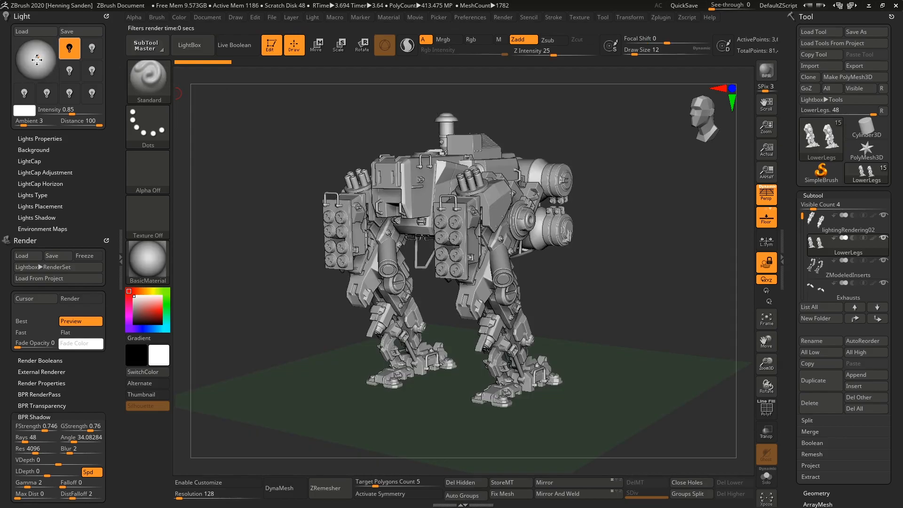
{"action": "left_click_drag", "start_coordinate": [34, 54], "coordinate": [37, 54]}
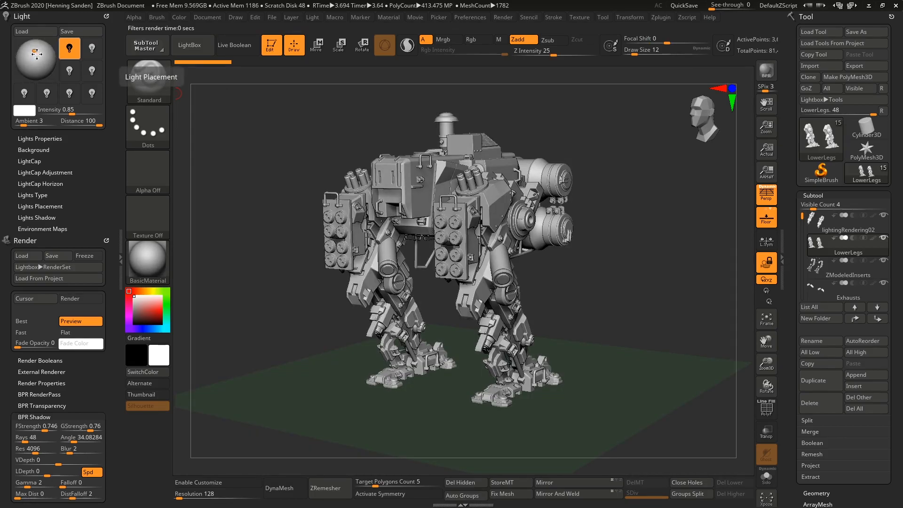
- Switch on a second light and place it at the right edge of the preview sphere, slightly above center
{"action": "left_click", "coordinate": [91, 50]}
{"action": "left_click", "coordinate": [93, 49]}
{"action": "left_click", "coordinate": [92, 50]}
{"action": "left_click", "coordinate": [93, 50]}
{"action": "left_click_drag", "start_coordinate": [40, 57], "coordinate": [53, 47]}
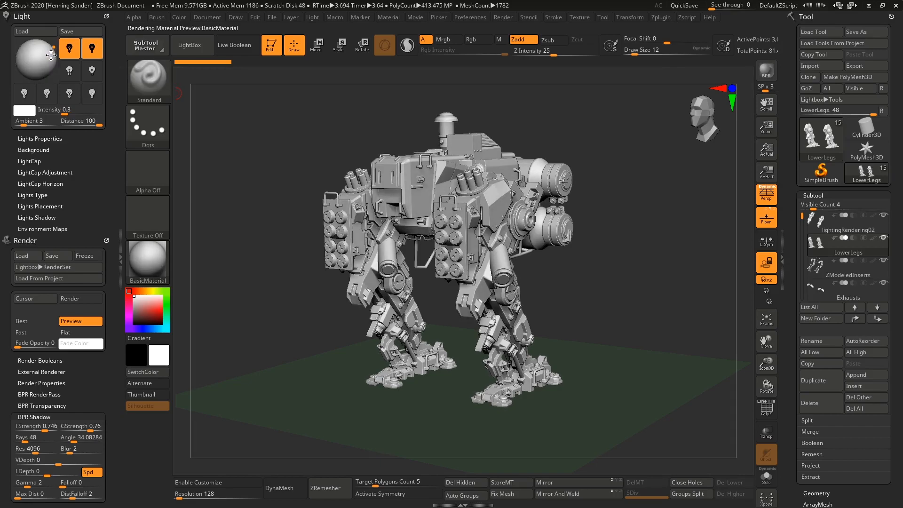
{"action": "left_click", "coordinate": [48, 57]}
{"action": "left_click", "coordinate": [50, 57]}
{"action": "left_click_drag", "start_coordinate": [49, 57], "coordinate": [55, 48]}
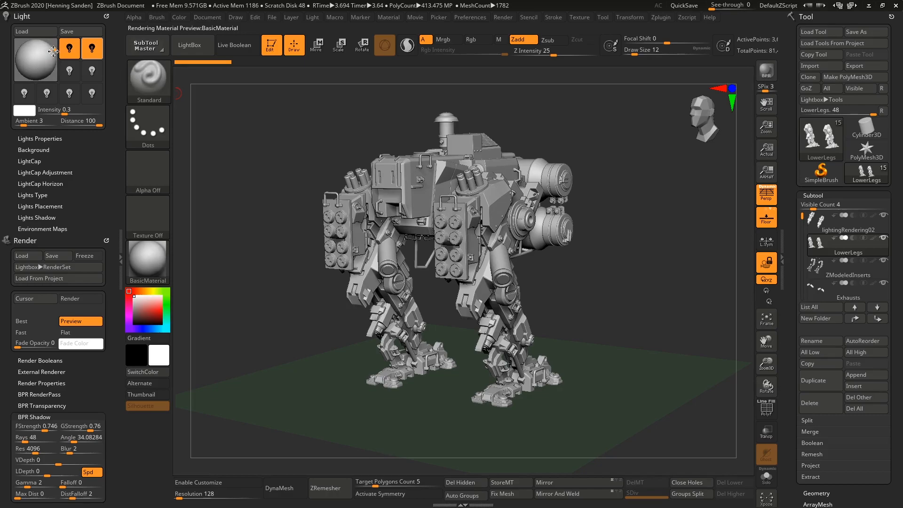
- Try red for the second light, color it teal instead and render the mech
{"action": "left_click", "coordinate": [24, 110]}
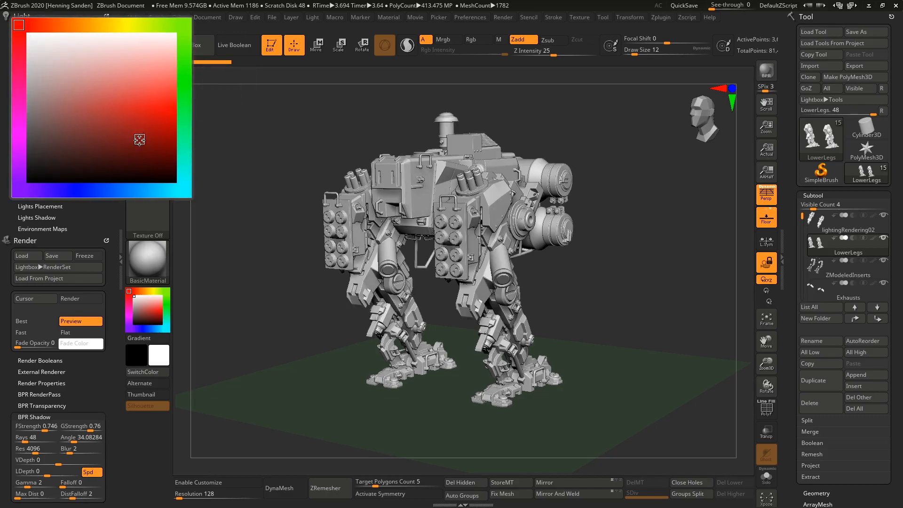
{"action": "left_click", "coordinate": [141, 110]}
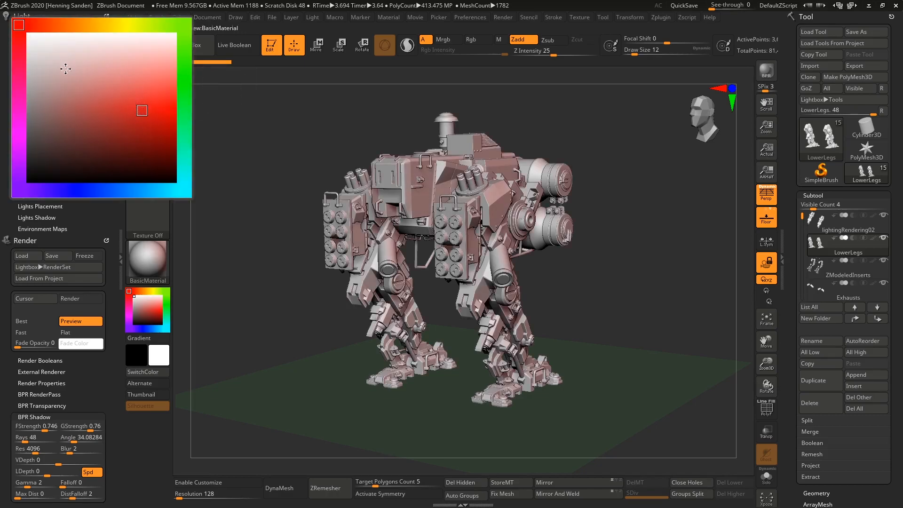
{"action": "left_click", "coordinate": [172, 193]}
{"action": "left_click", "coordinate": [155, 117]}
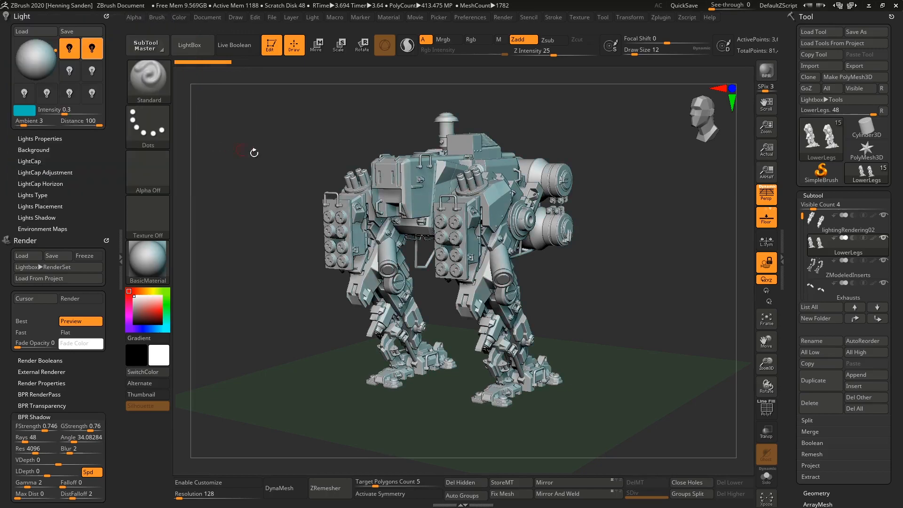
{"action": "key", "text": "shift+r"}
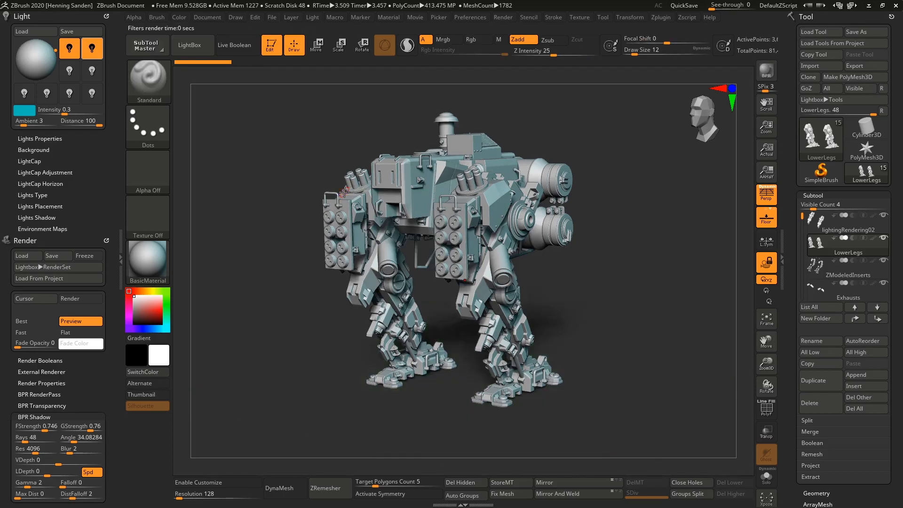
- Change the first light's color to pale pink and render the mech with both colored lights
{"action": "left_click", "coordinate": [85, 51]}
{"action": "mouse_move", "coordinate": [28, 111]}
{"action": "left_mouse_down"}
{"action": "mouse_move", "coordinate": [94, 91]}
{"action": "mouse_move", "coordinate": [73, 74]}
{"action": "mouse_move", "coordinate": [19, 108]}
{"action": "left_mouse_up"}
{"action": "left_click_drag", "start_coordinate": [111, 107], "coordinate": [111, 107]}
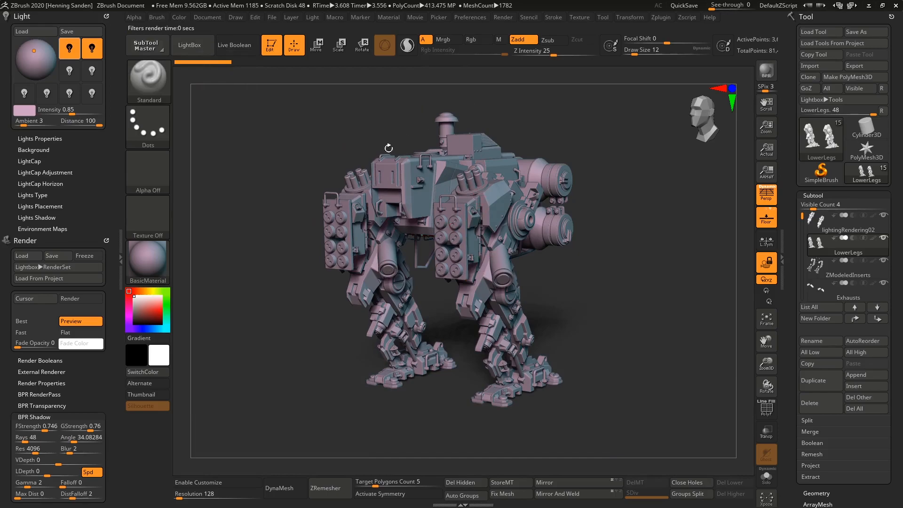
- Check the first light's shadow properties, and try the Spot and Sun types before setting its type to Point
{"action": "left_click", "coordinate": [49, 138]}
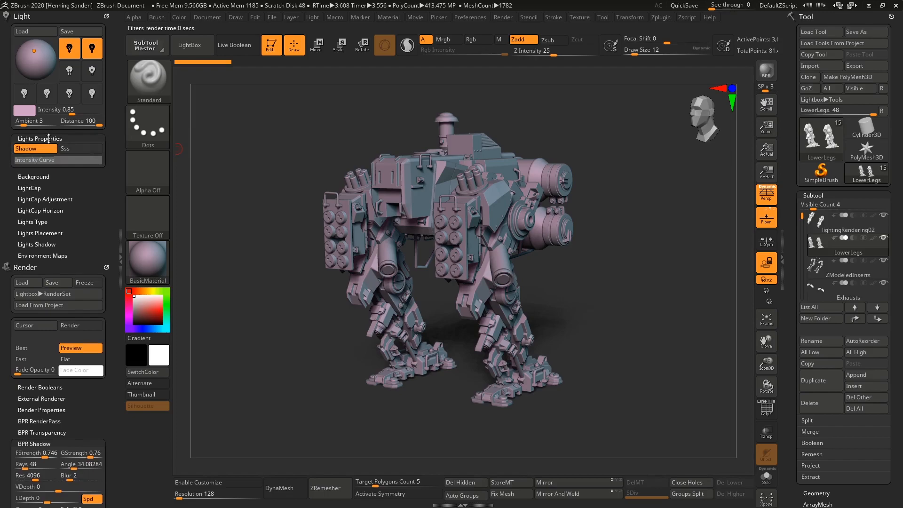
{"action": "left_click", "coordinate": [47, 138]}
{"action": "left_click", "coordinate": [25, 195]}
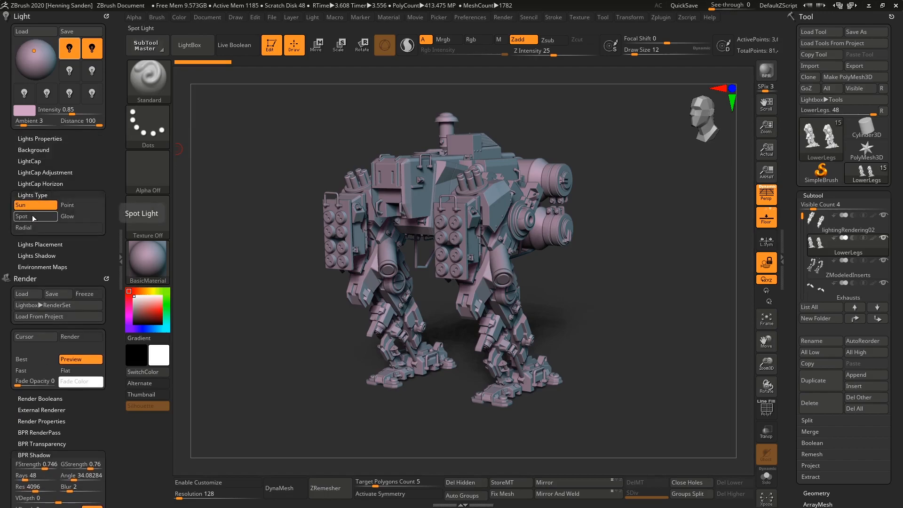
{"action": "left_click", "coordinate": [38, 216]}
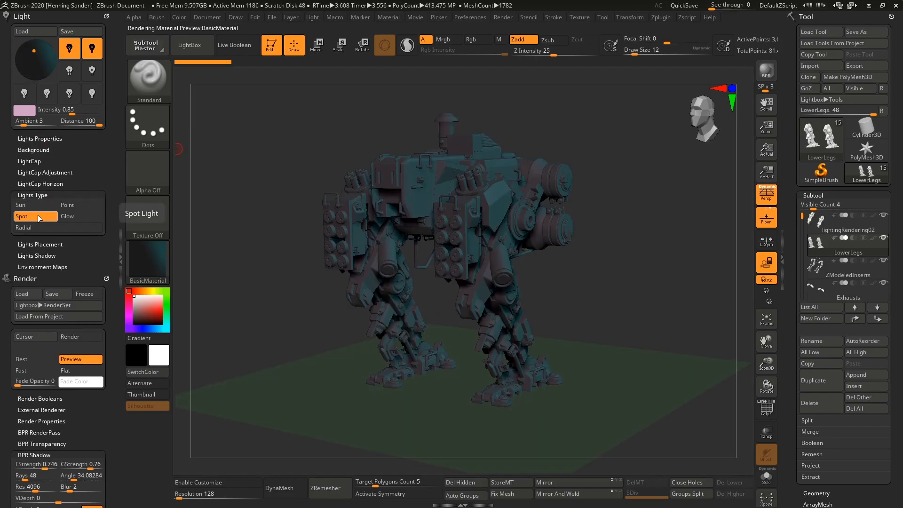
{"action": "left_click", "coordinate": [37, 205]}
{"action": "left_click", "coordinate": [68, 207]}
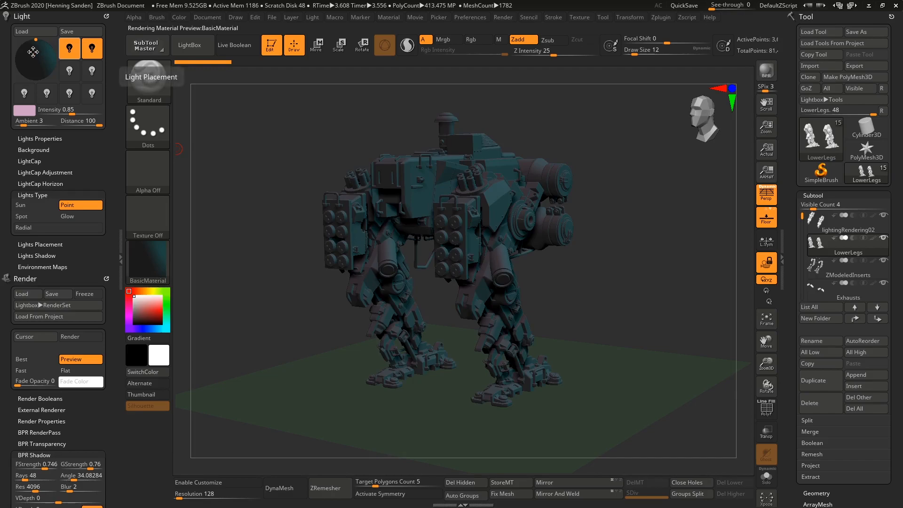
- Set the first light's type back to Sun and switch off both standard lights
{"action": "left_click", "coordinate": [32, 207]}
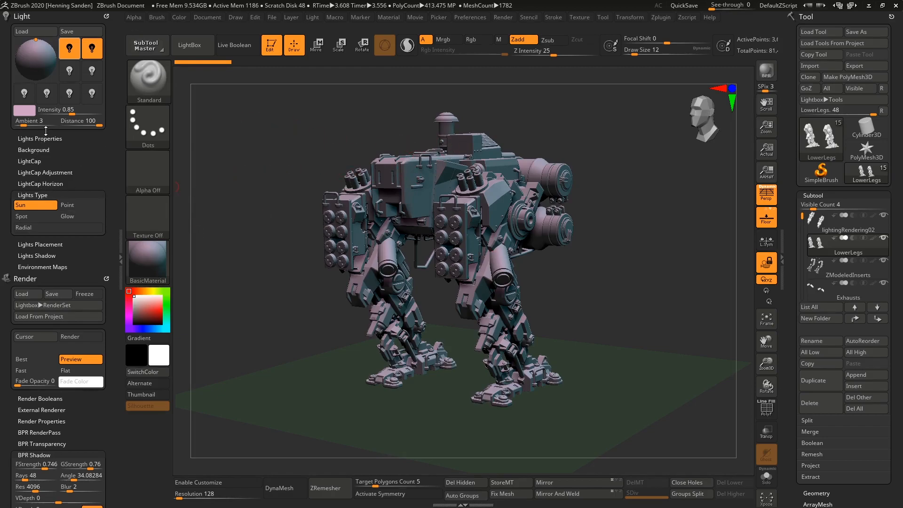
{"action": "left_click", "coordinate": [68, 54]}
{"action": "left_click", "coordinate": [94, 49]}
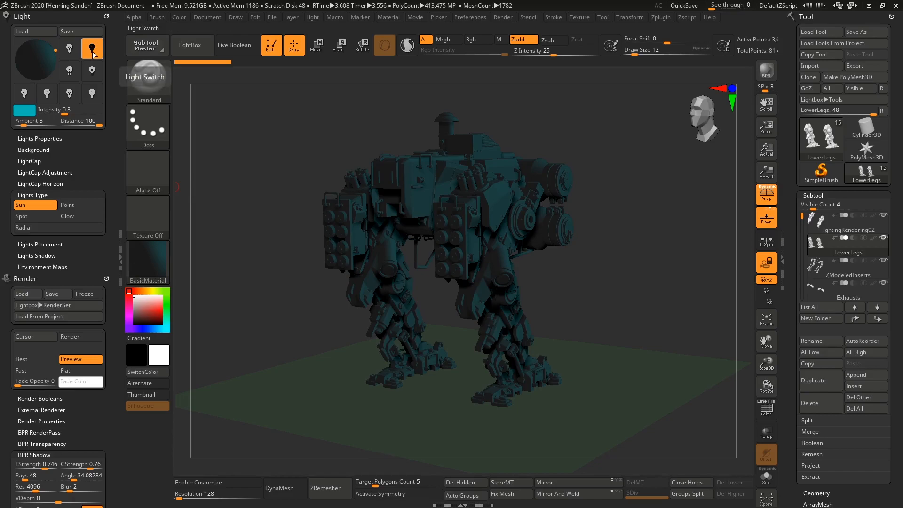
{"action": "left_click", "coordinate": [93, 52]}
- Add a first LightCap light and place it on the upper-left part of the LightCap preview sphere
{"action": "left_click", "coordinate": [39, 161]}
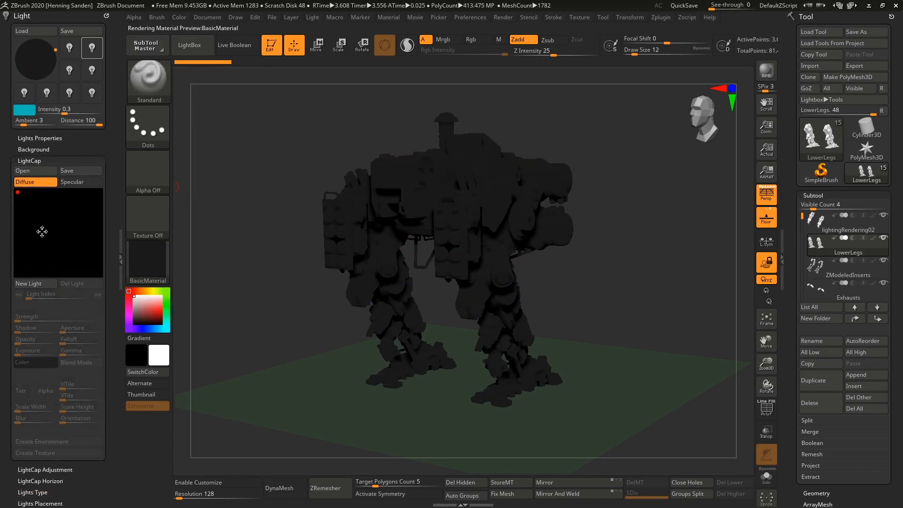
{"action": "left_click", "coordinate": [36, 286]}
{"action": "mouse_move", "coordinate": [59, 228]}
{"action": "left_mouse_down"}
{"action": "mouse_move", "coordinate": [38, 215]}
{"action": "mouse_move", "coordinate": [47, 225]}
{"action": "left_mouse_up"}
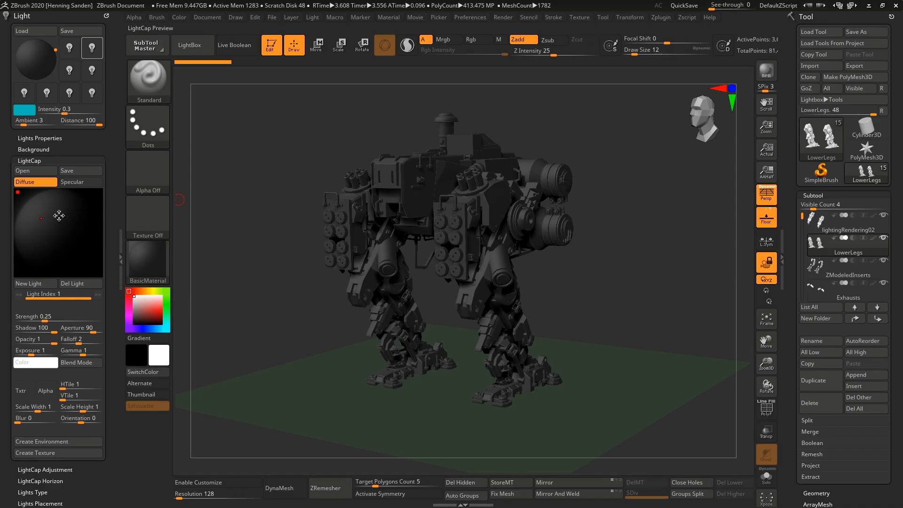
{"action": "left_click_drag", "start_coordinate": [41, 218], "coordinate": [43, 221]}
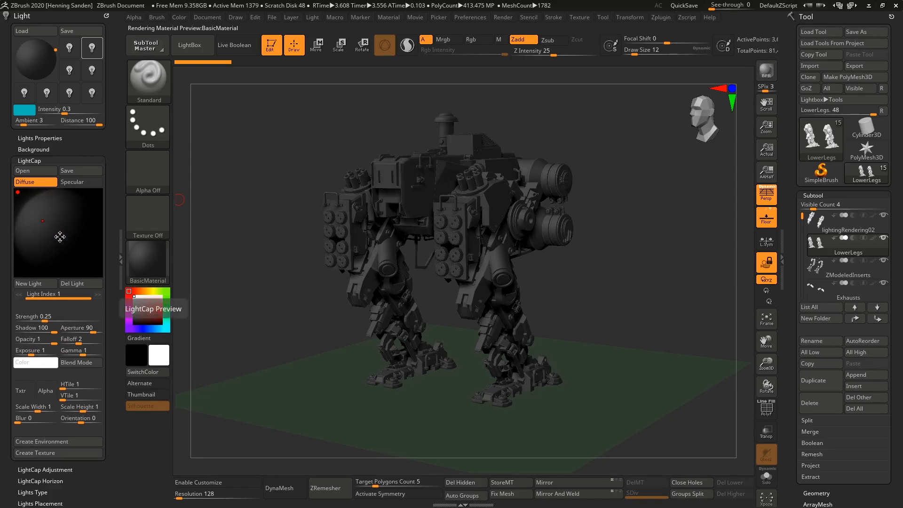
- Add a second LightCap light near the sphere's lower-right edge and set its strength to 1.03548
{"action": "mouse_move", "coordinate": [42, 221]}
{"action": "left_mouse_down"}
{"action": "mouse_move", "coordinate": [35, 214]}
{"action": "mouse_move", "coordinate": [82, 244]}
{"action": "mouse_move", "coordinate": [69, 257]}
{"action": "mouse_move", "coordinate": [74, 250]}
{"action": "left_mouse_up"}
{"action": "left_click", "coordinate": [28, 283]}
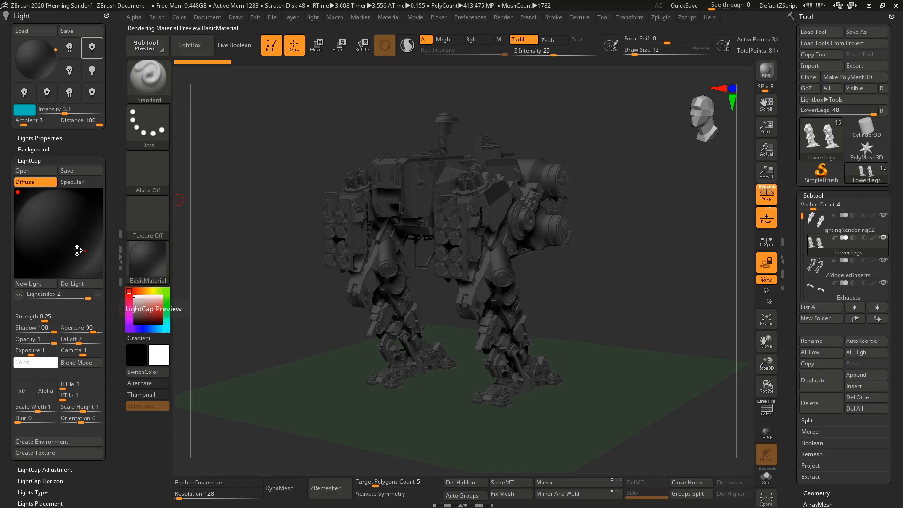
{"action": "left_click_drag", "start_coordinate": [66, 317], "coordinate": [52, 308]}
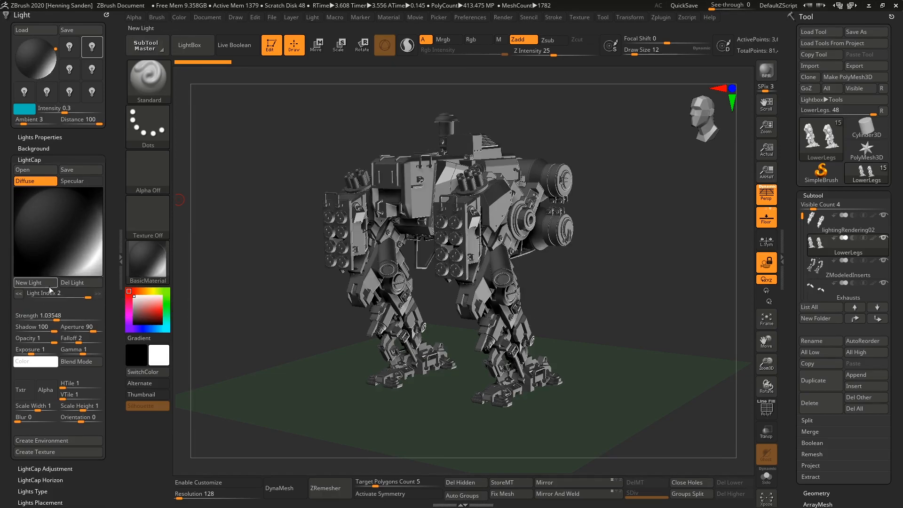
- Set the first LightCap light's strength to 0.60481, nudge it slightly toward the sphere's center and render the mech
{"action": "left_click", "coordinate": [20, 294]}
{"action": "left_click_drag", "start_coordinate": [48, 315], "coordinate": [56, 315]}
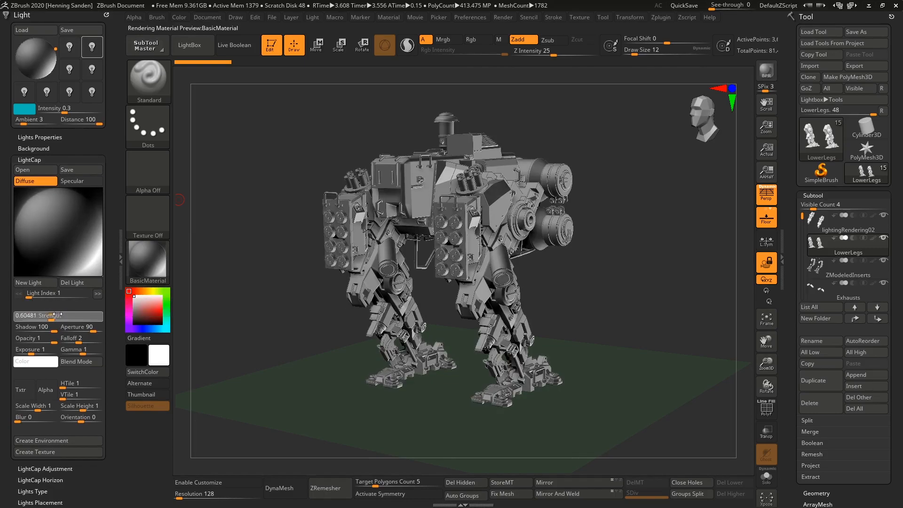
{"action": "mouse_move", "coordinate": [42, 220]}
{"action": "left_mouse_down"}
{"action": "mouse_move", "coordinate": [56, 236]}
{"action": "mouse_move", "coordinate": [46, 221]}
{"action": "left_mouse_up"}
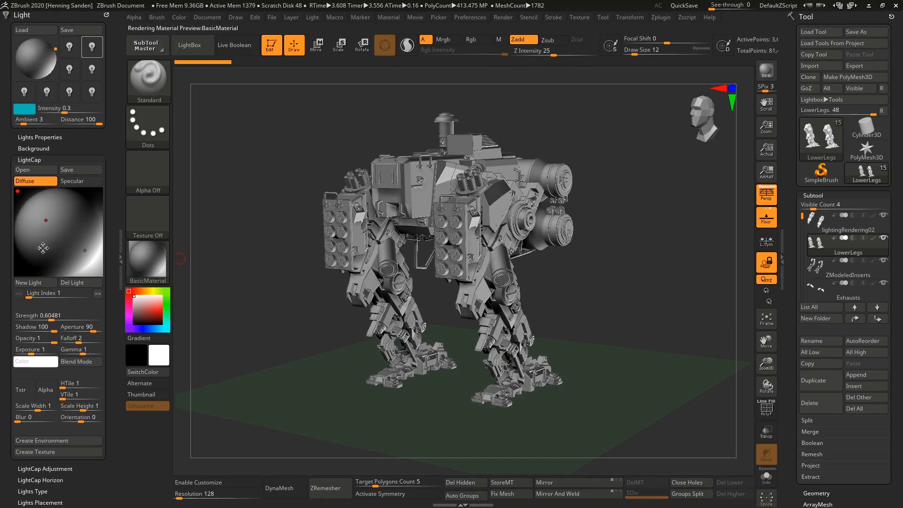
{"action": "key", "text": "shift"}
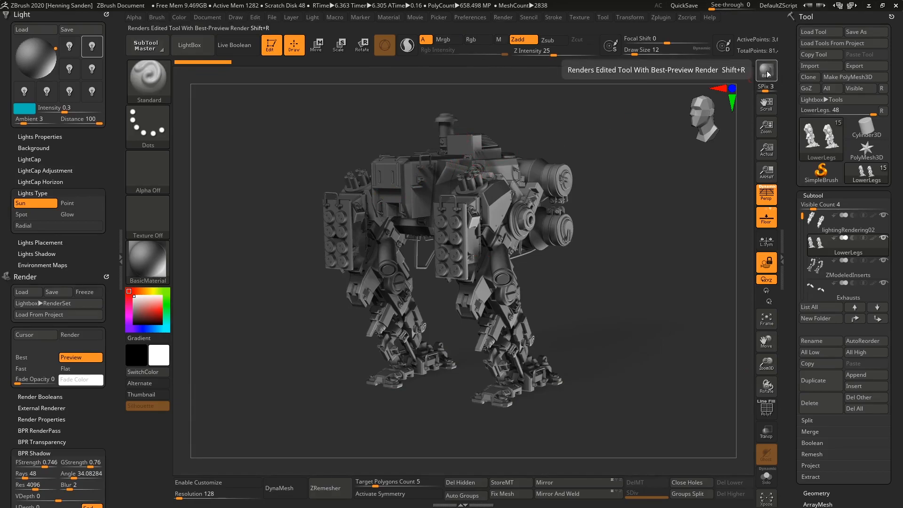
{"action": "left_click", "coordinate": [771, 221]}
{"action": "left_click", "coordinate": [771, 221]}
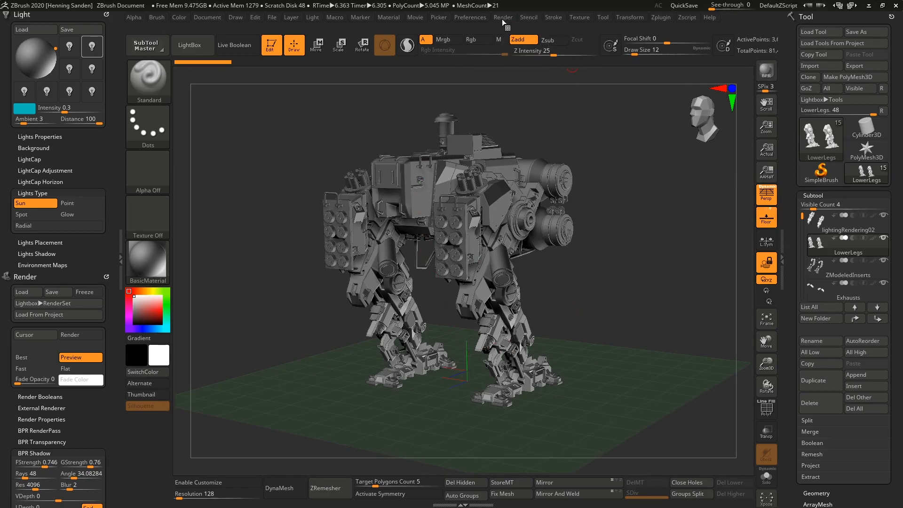
{"action": "left_click_drag", "start_coordinate": [75, 268], "coordinate": [75, 213]}
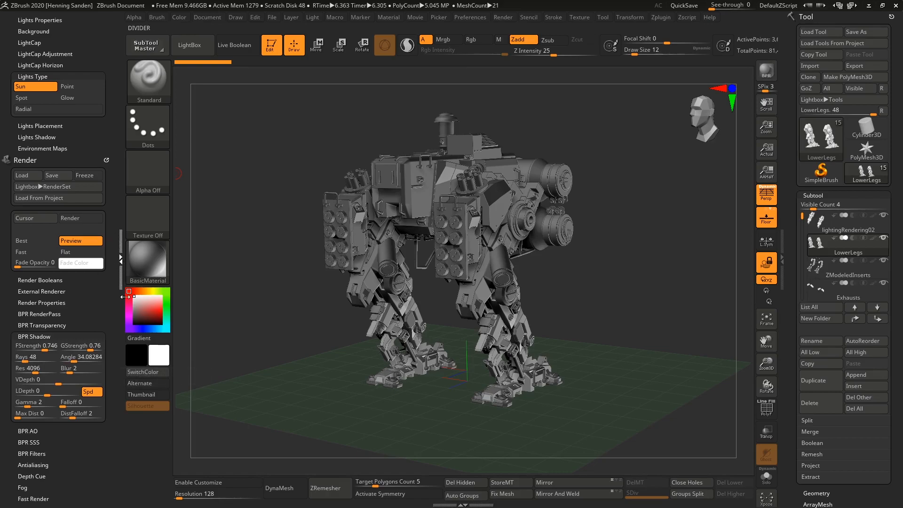
{"action": "left_click_drag", "start_coordinate": [111, 192], "coordinate": [115, 284]}
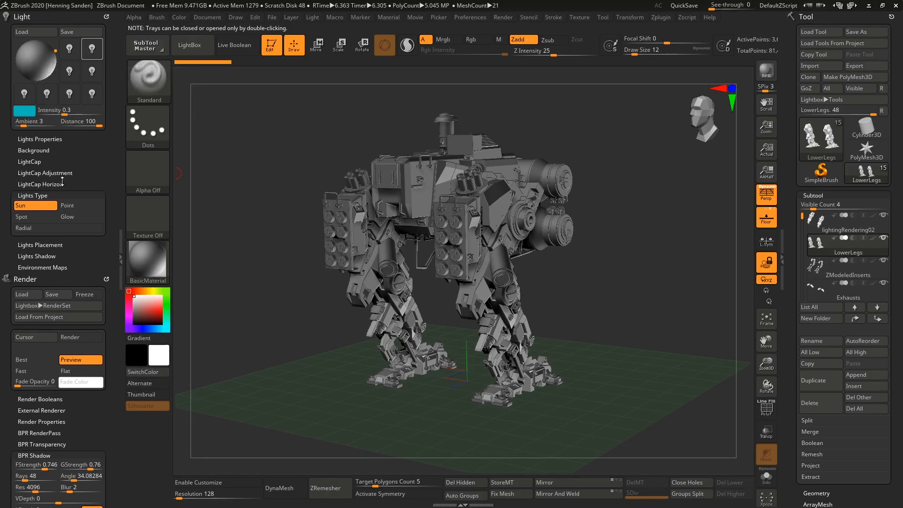
- Shift the second LightCap light slightly lower on the preview sphere and render the mech with Best Preview Render
{"action": "left_click", "coordinate": [35, 162]}
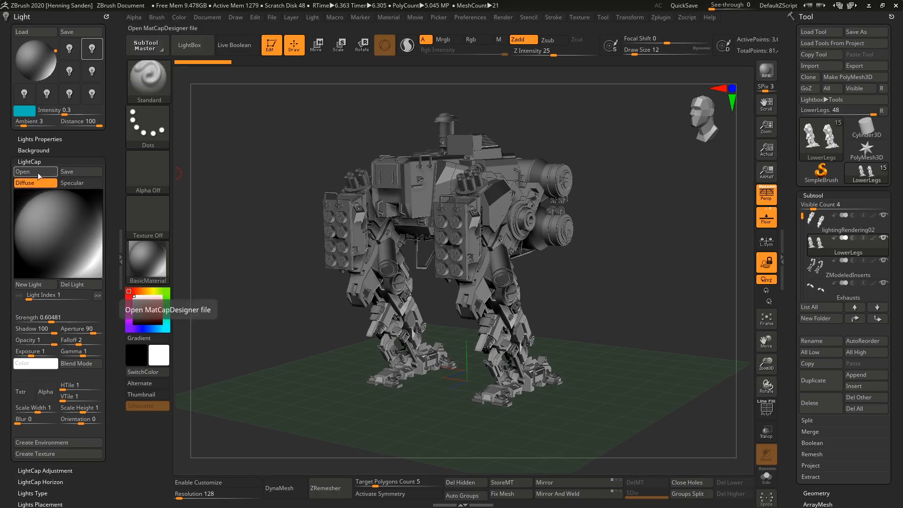
{"action": "left_click", "coordinate": [83, 253]}
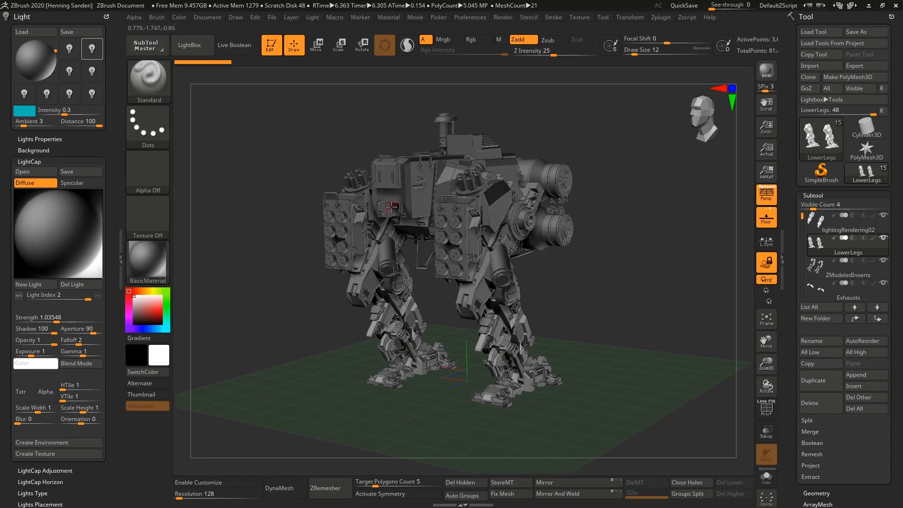
{"action": "key", "text": "shift+r"}
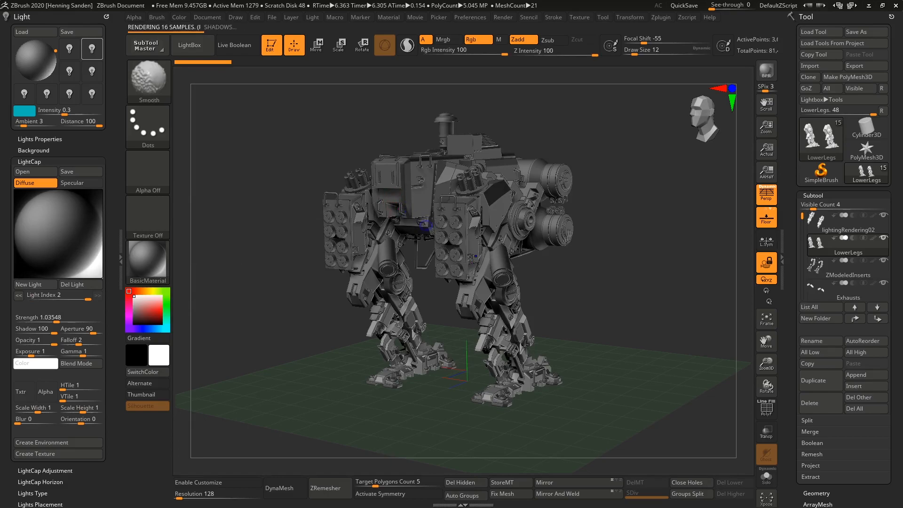